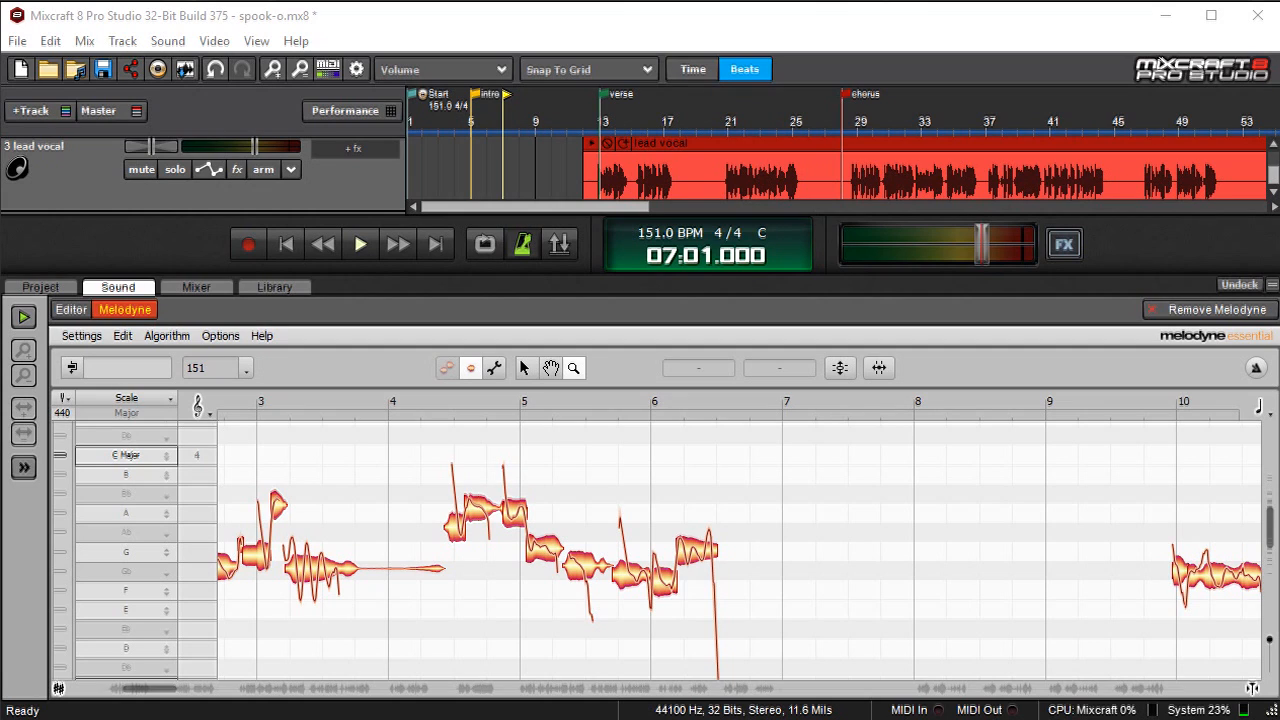
Step: Audition individual lead vocal notes in Melodyne, from the high A 3 notes to the phrase's last note after bar 6
left_click(544, 549)
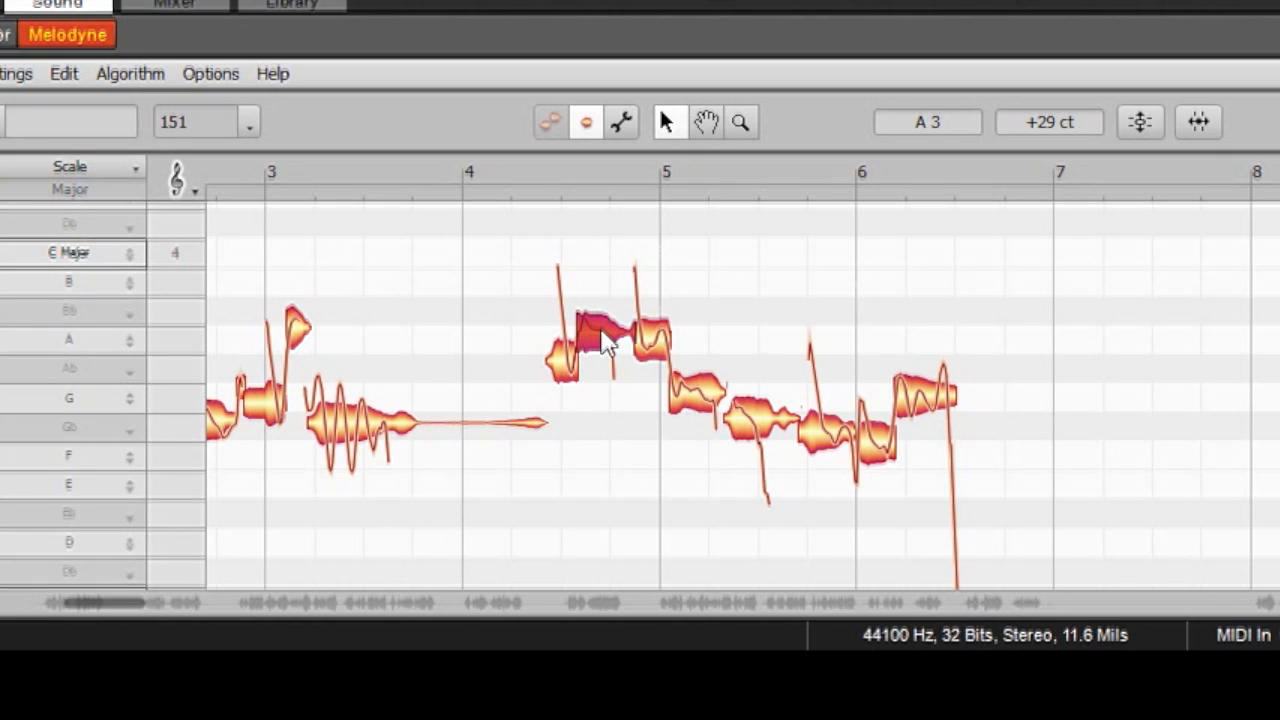
left_click(655, 352)
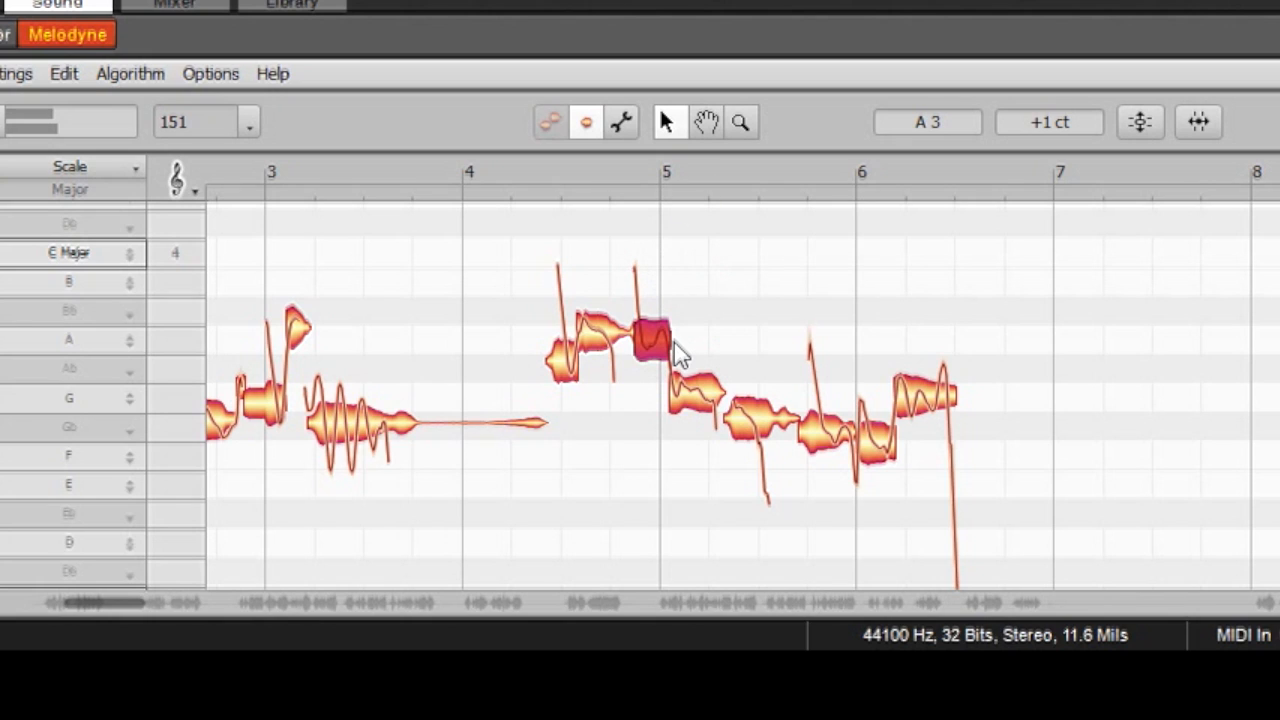
left_click(964, 407)
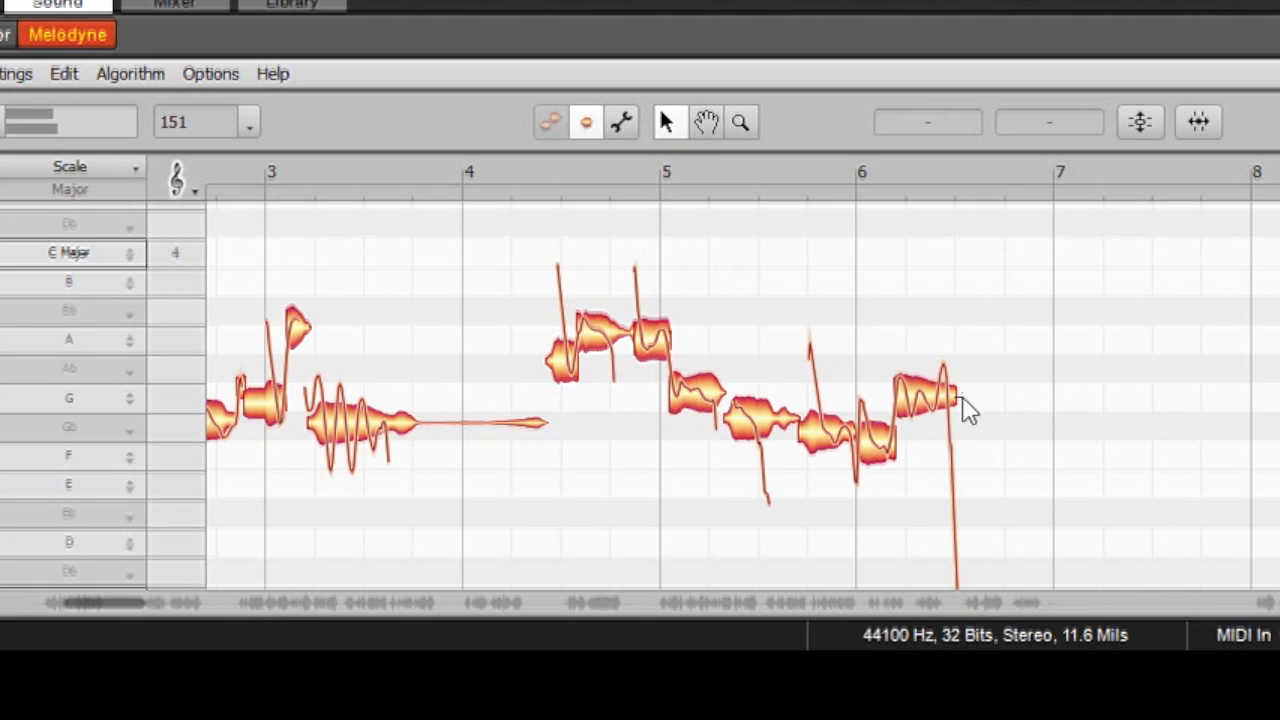
left_click(946, 394)
left_click_drag(946, 394, 1000, 390)
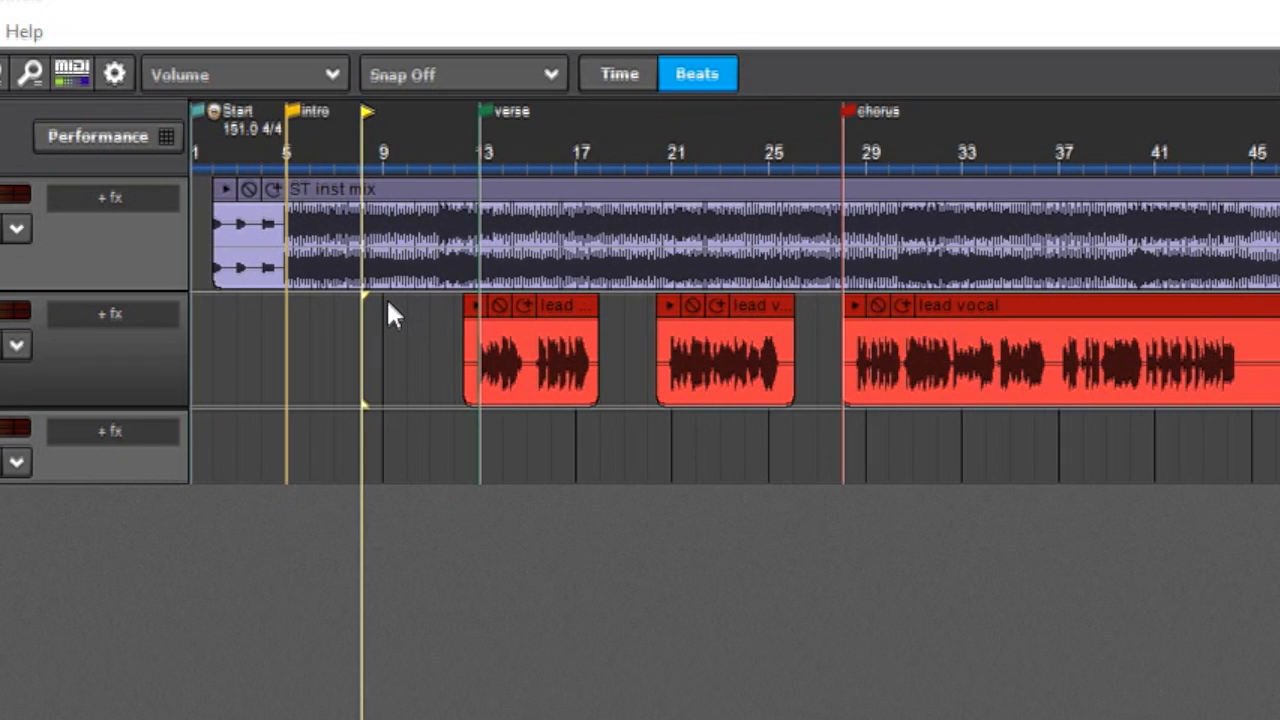
Step: Select all the separate clips on the lead vocal track and merge them into one continuous clip
left_click_drag(386, 297, 1139, 333)
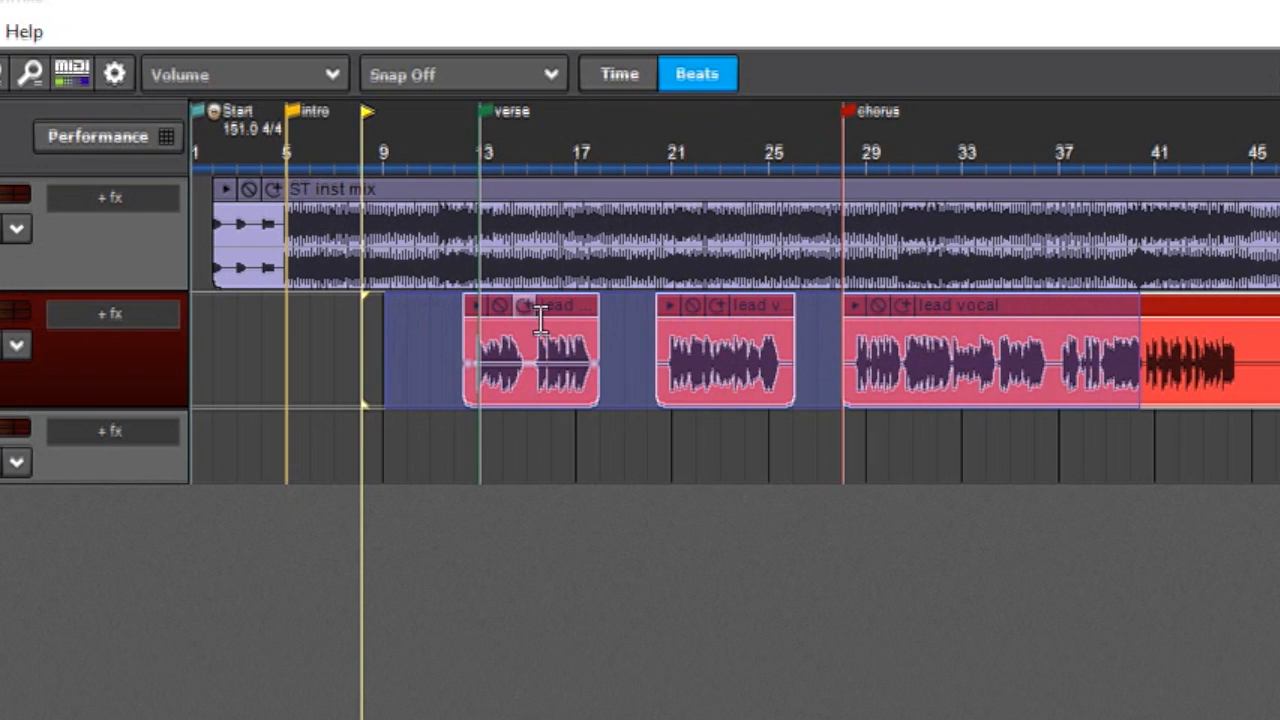
right_click(557, 331)
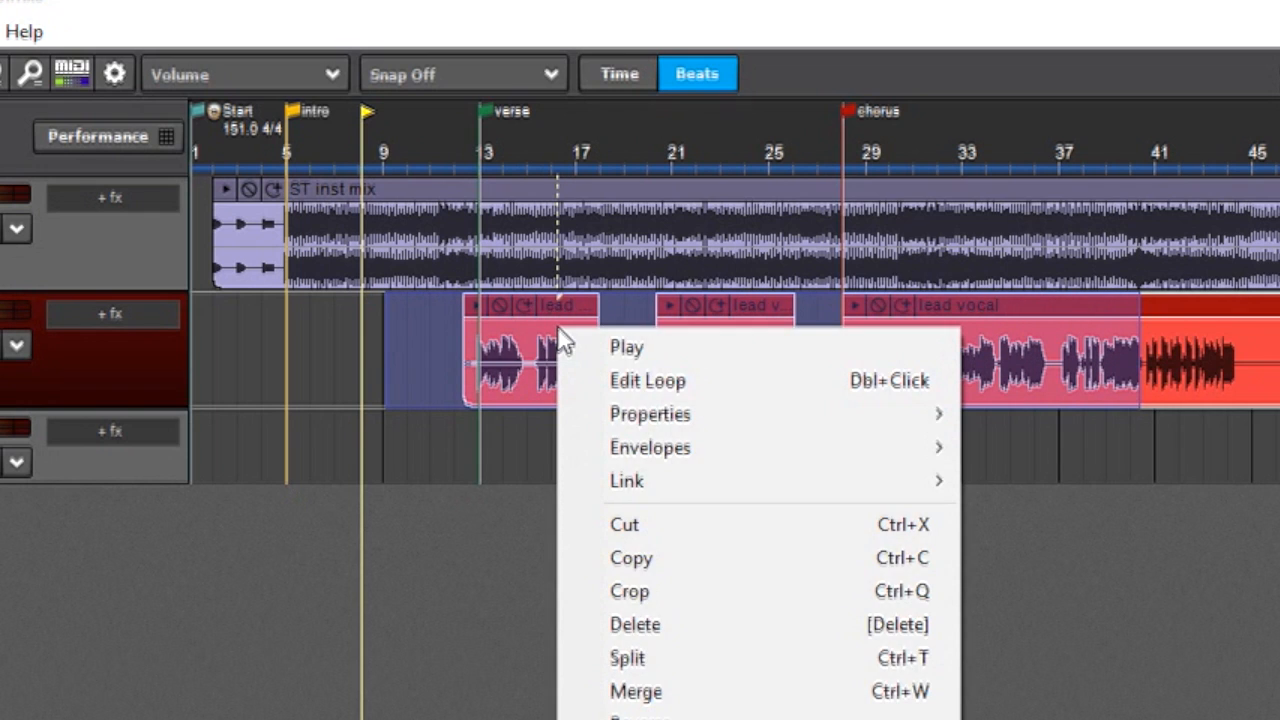
left_click(700, 692)
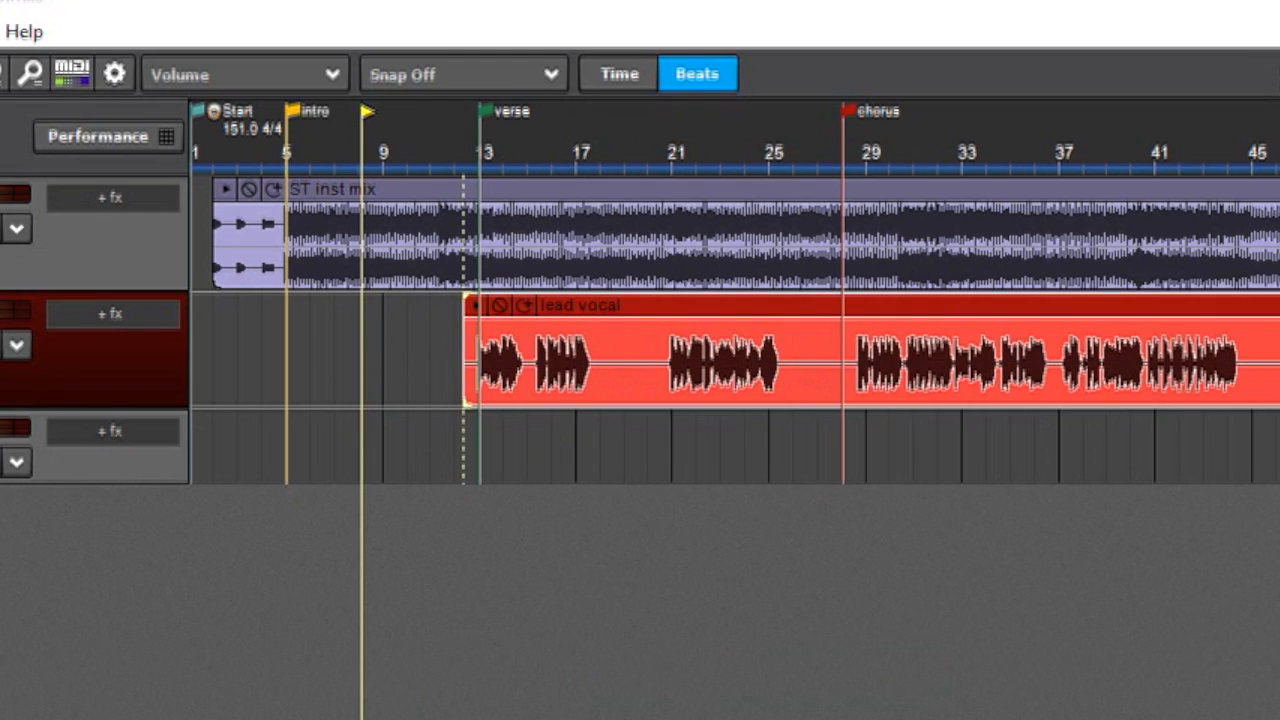
scroll(734, 330, "right", 20)
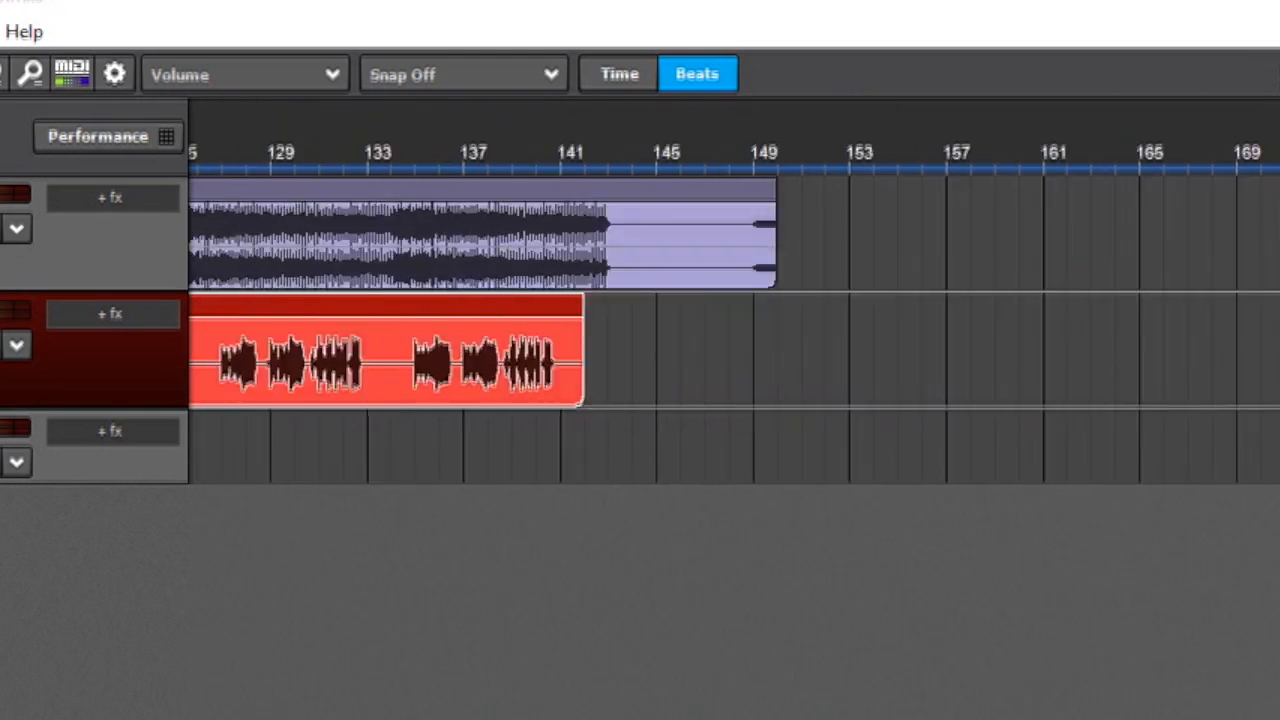
scroll(623, 313, "left", 20)
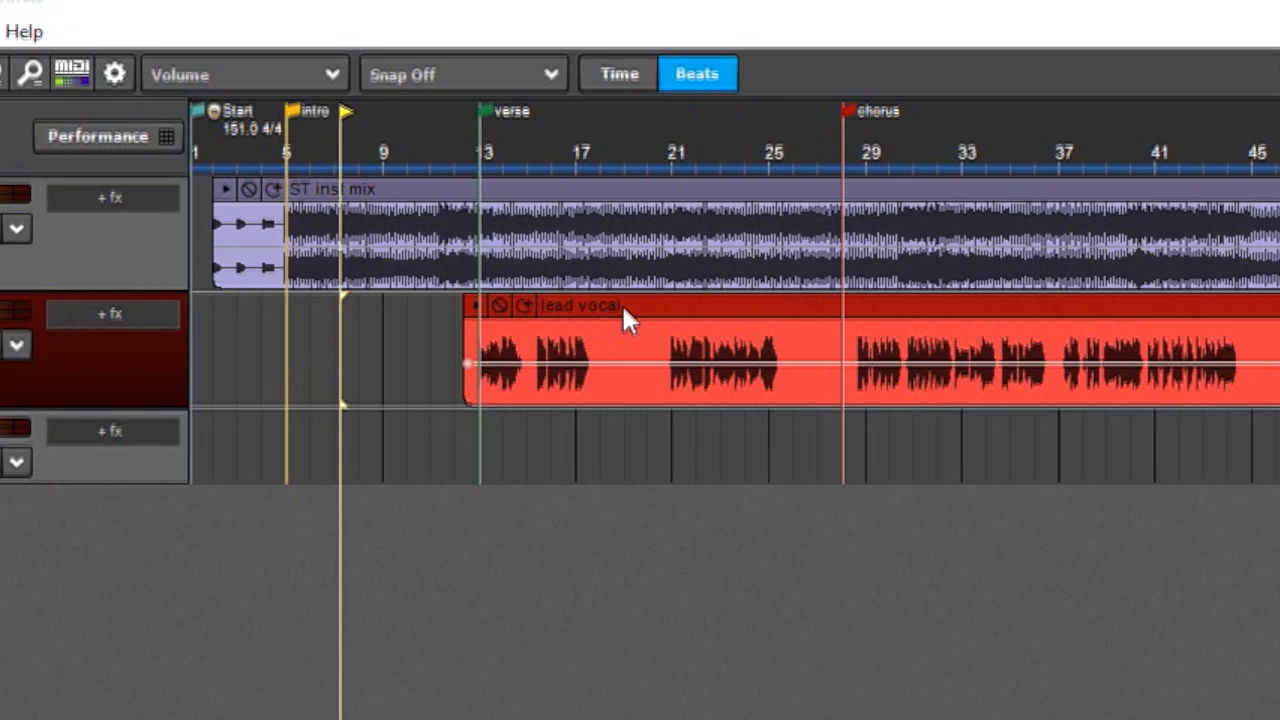
Step: Open the merged lead vocal clip for sound editing, play it from about bar 11, and activate Melodyne on it
double_click(621, 310)
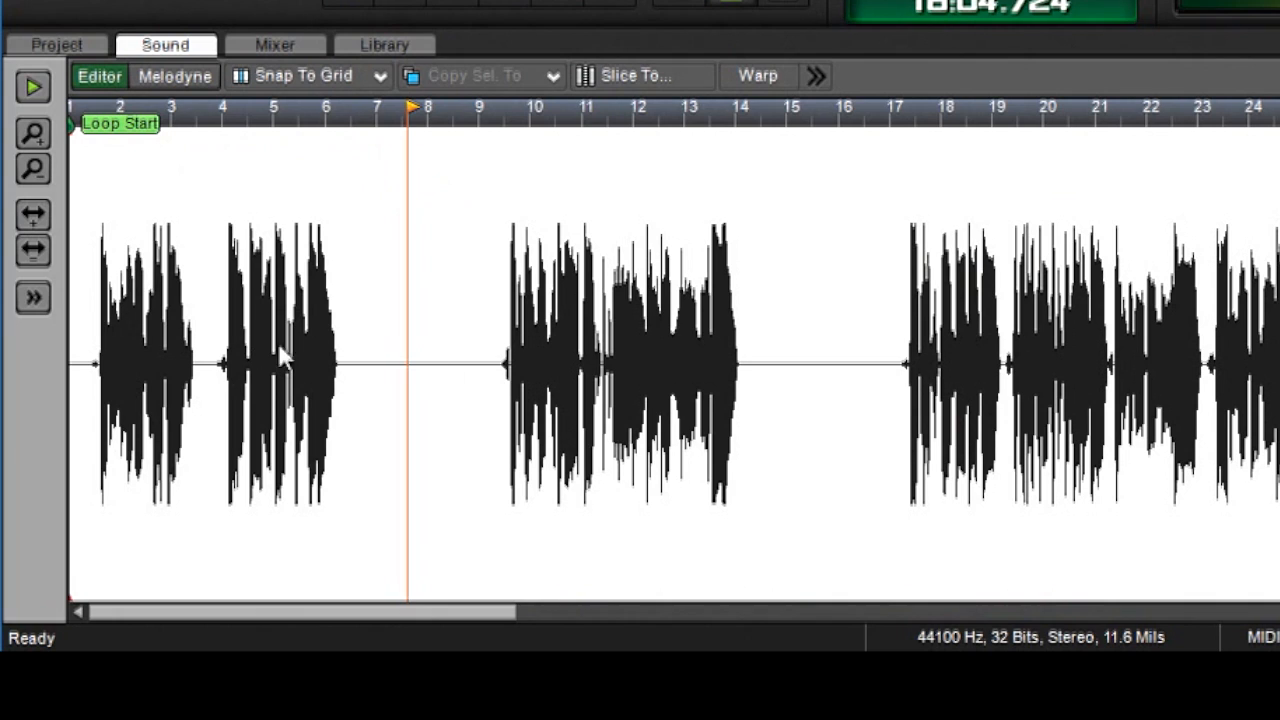
left_click(586, 370)
key("space")
key("space")
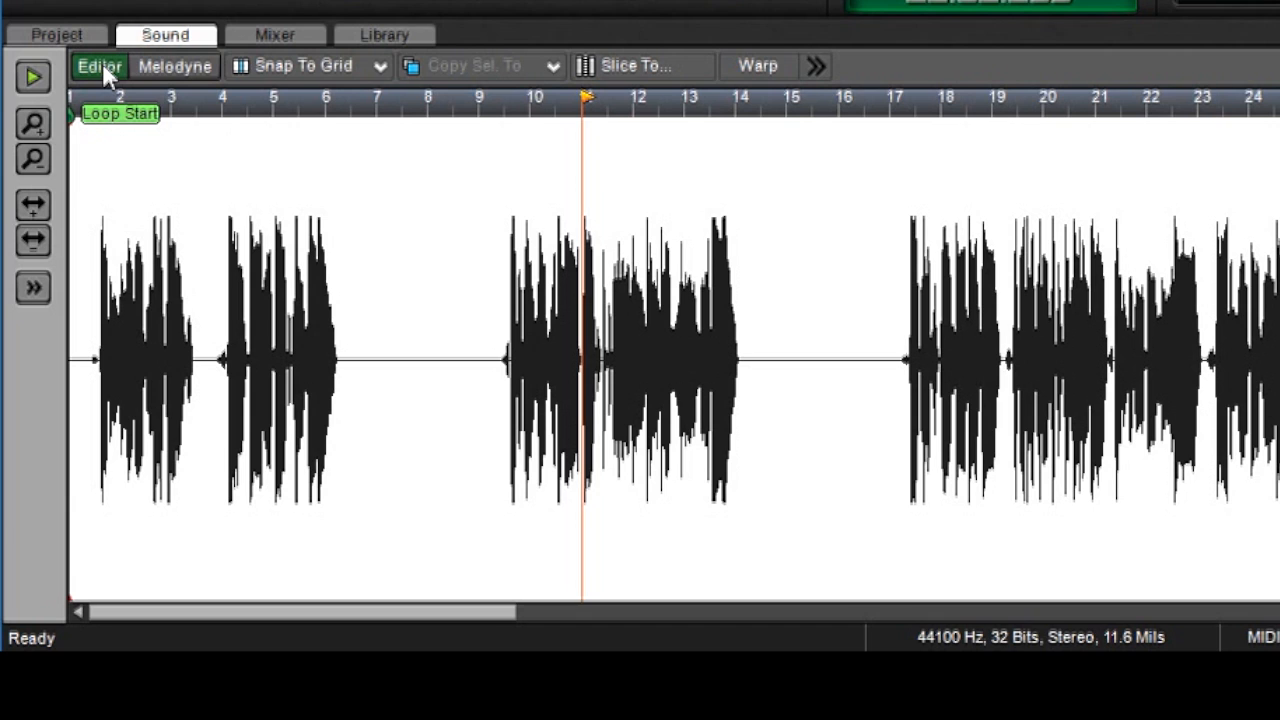
left_click(170, 66)
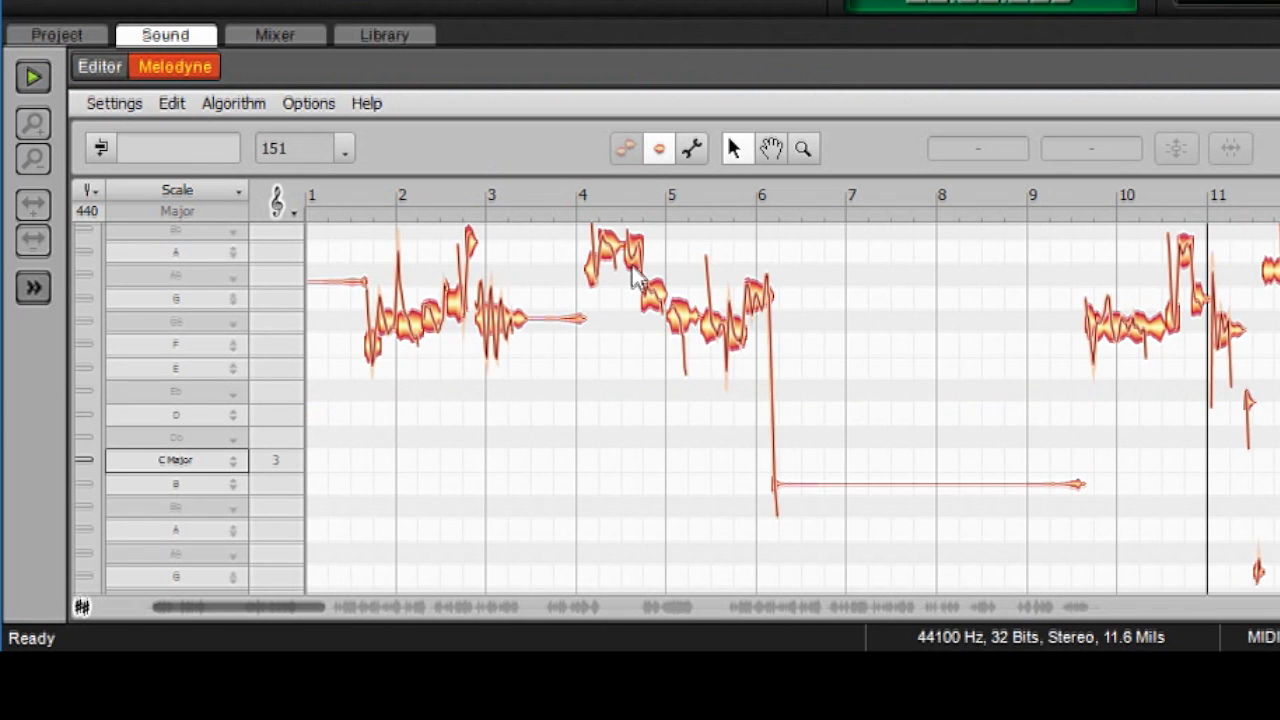
Step: Examine the vocal phrase between bars 4 and 6 closely, and audition the A 3 note just before bar 5
scroll(940, 390, "up", 3)
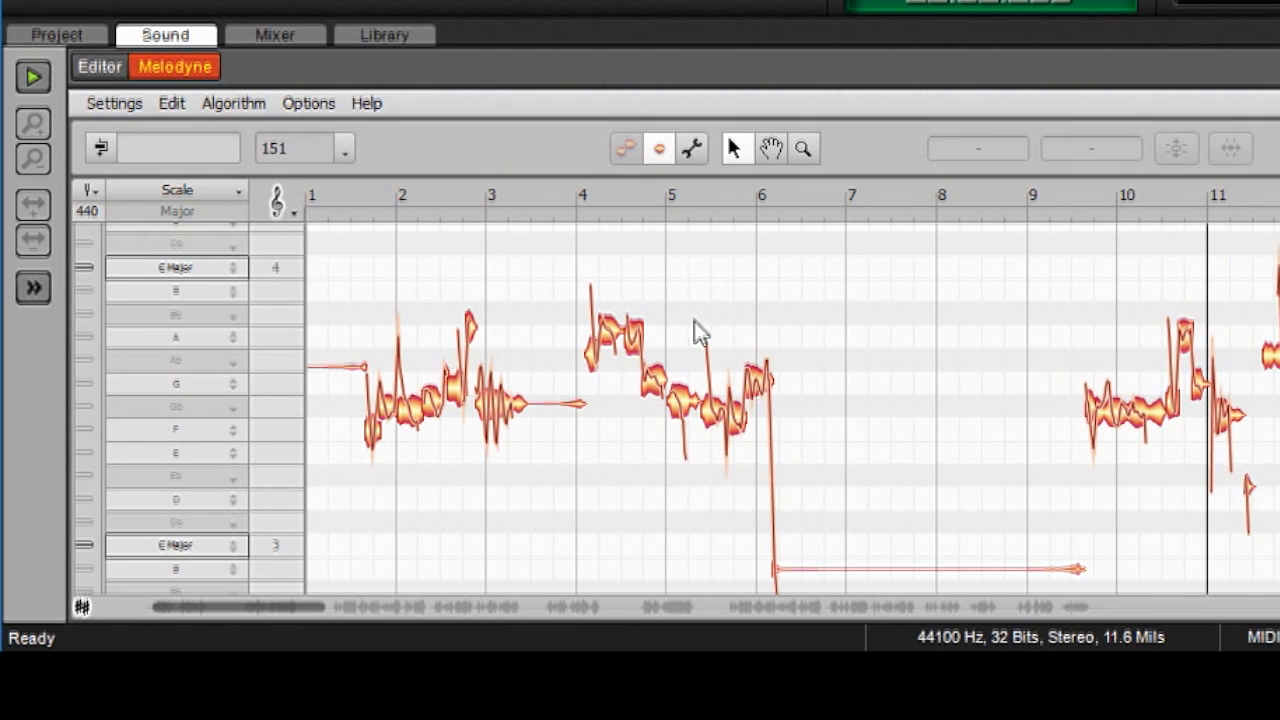
left_click(805, 148)
left_click_drag(663, 357, 886, 372)
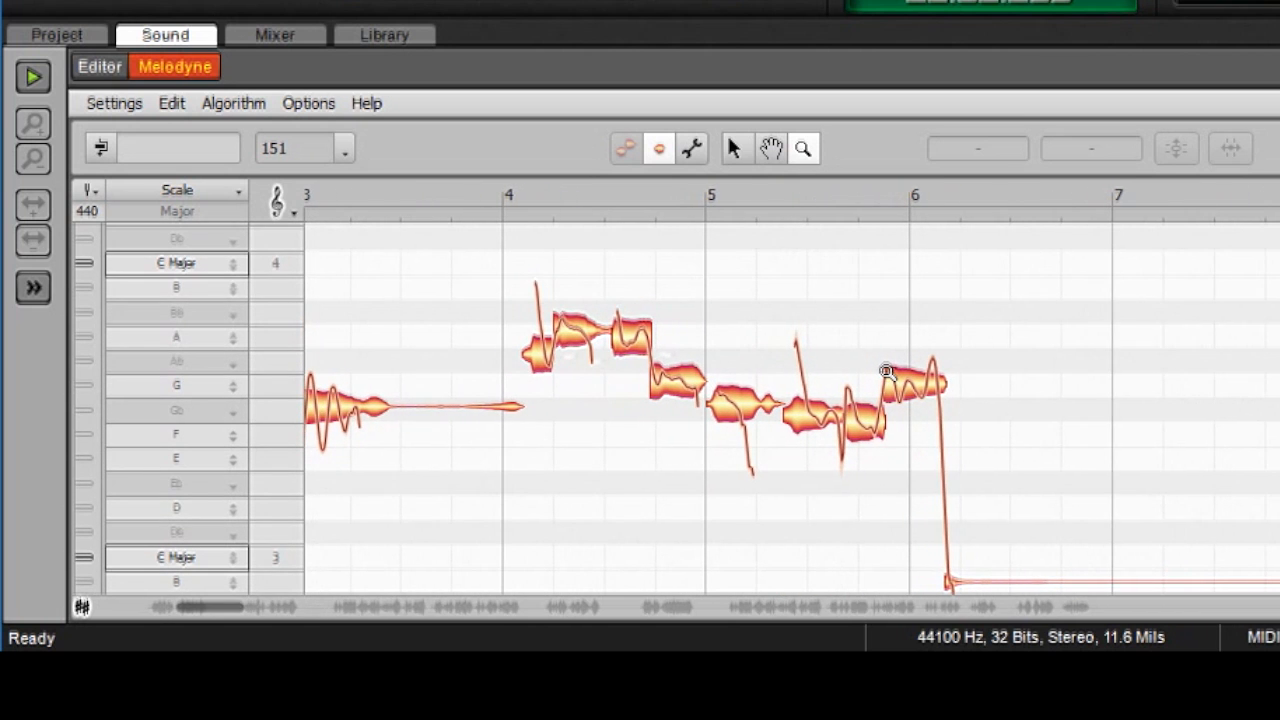
left_click_drag(790, 411, 803, 495)
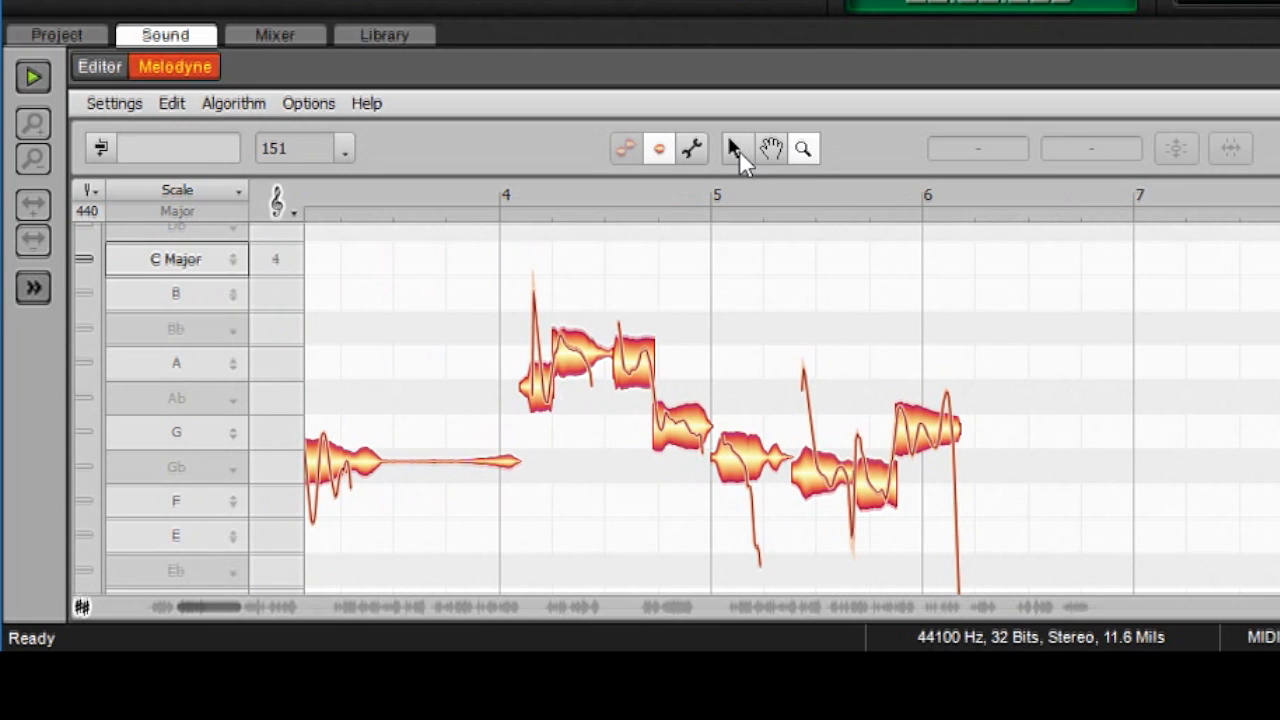
left_click(739, 150)
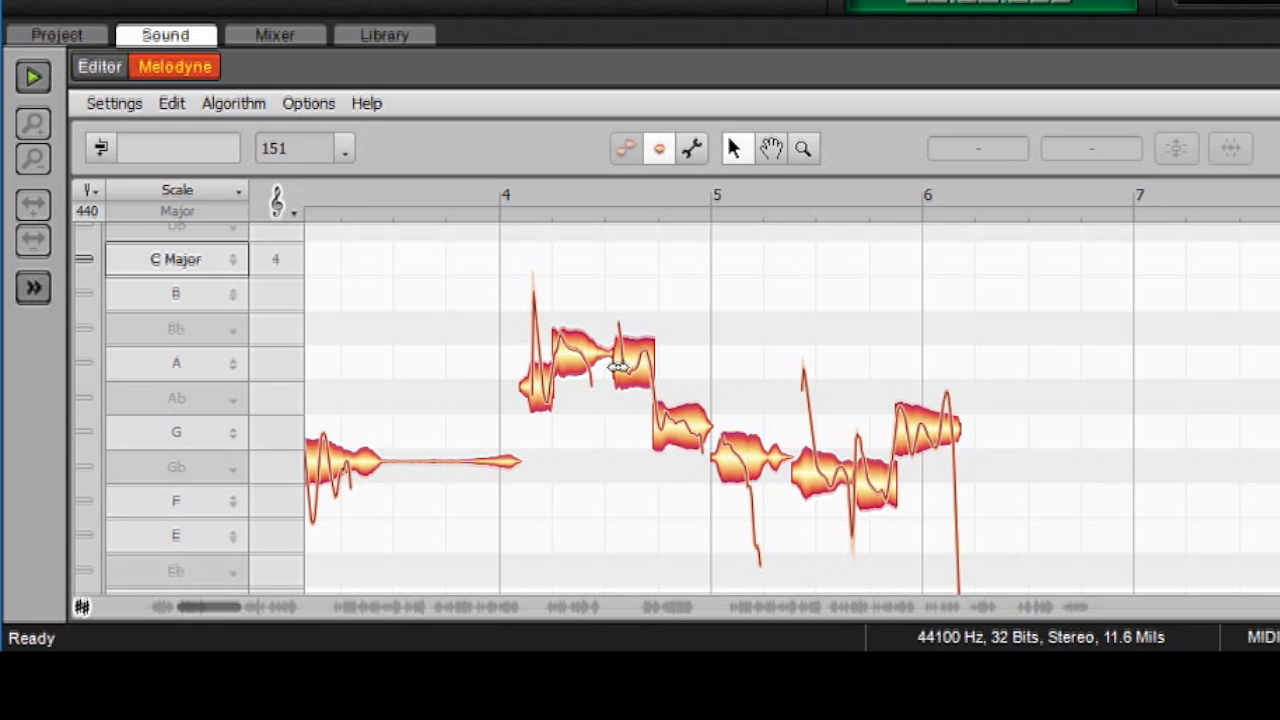
left_click(619, 366)
left_click_drag(683, 359, 643, 371)
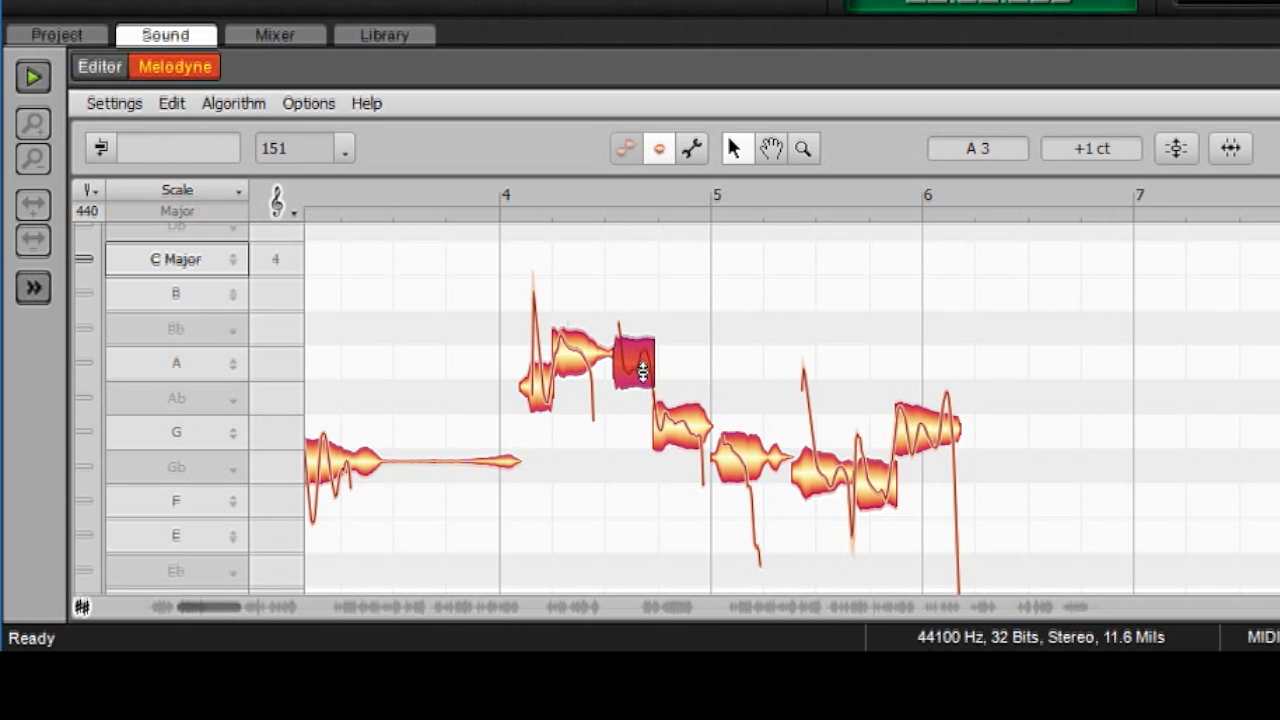
left_click(712, 285)
Step: Look over the lead vocal's other notes with the Hand tool, from bar 2 through about bar 12
left_click(772, 148)
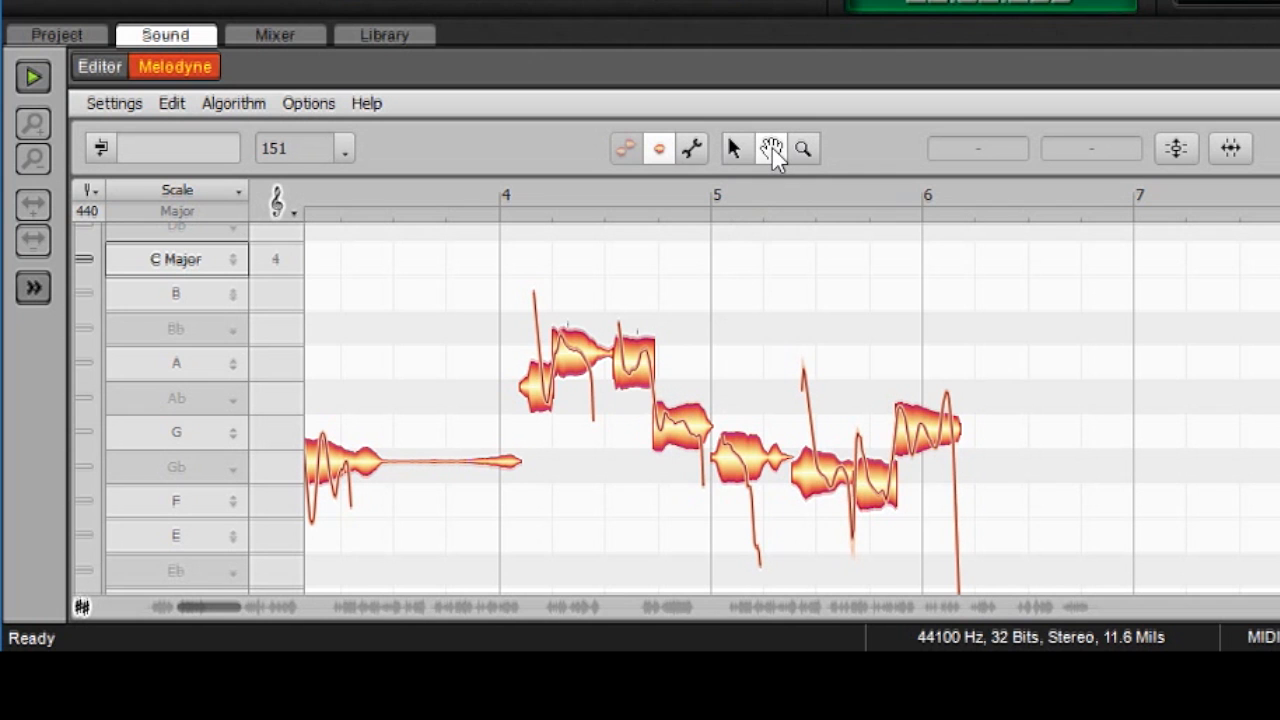
left_click_drag(651, 320, 882, 368)
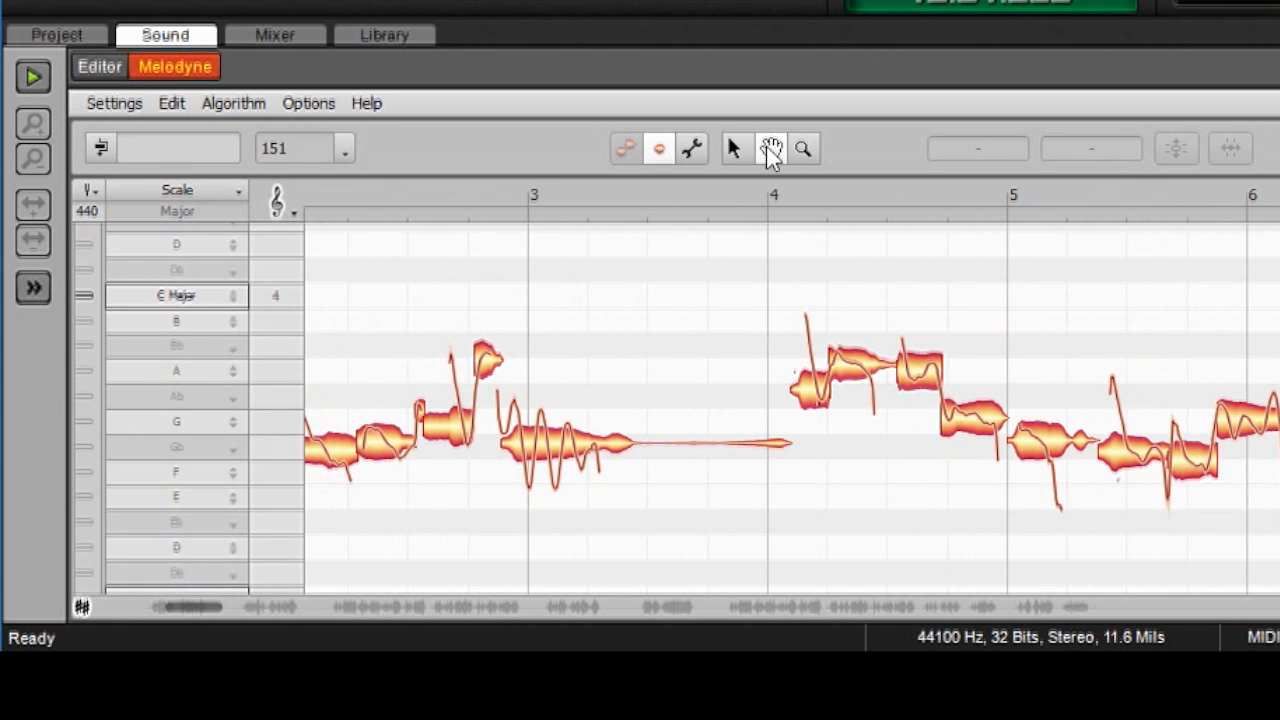
left_click_drag(806, 349, 1000, 334)
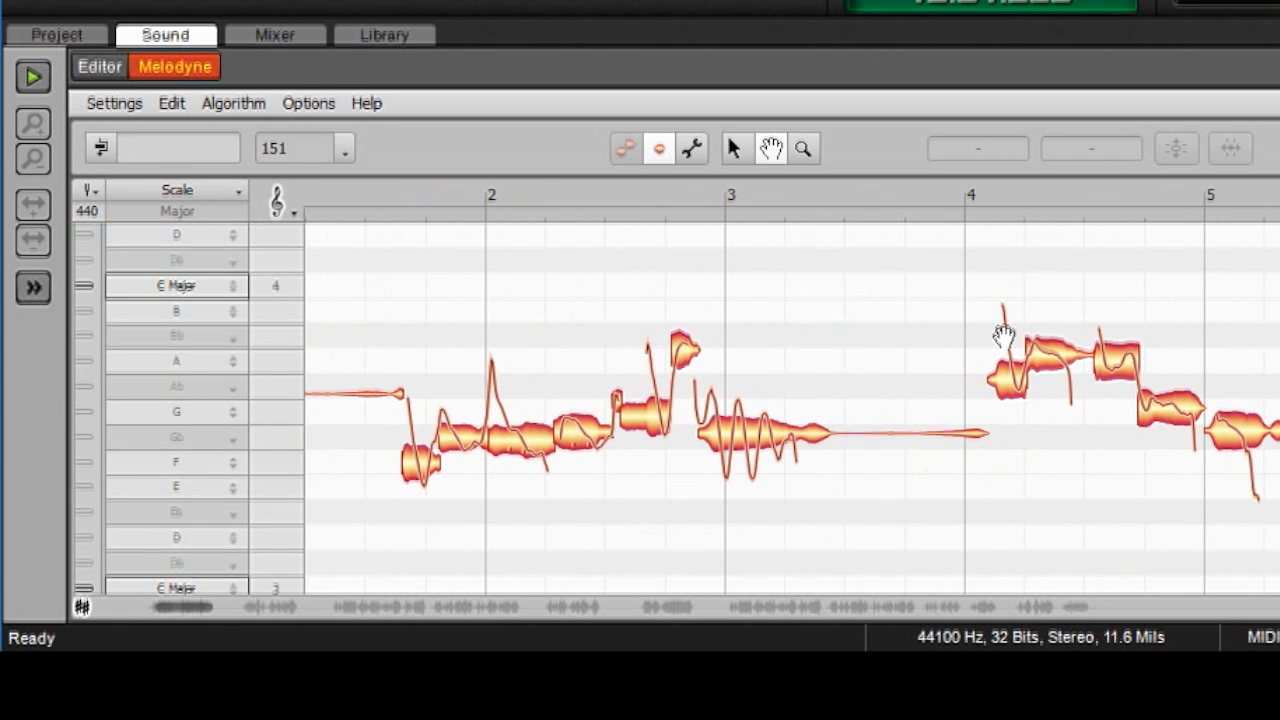
left_click_drag(189, 609, 278, 610)
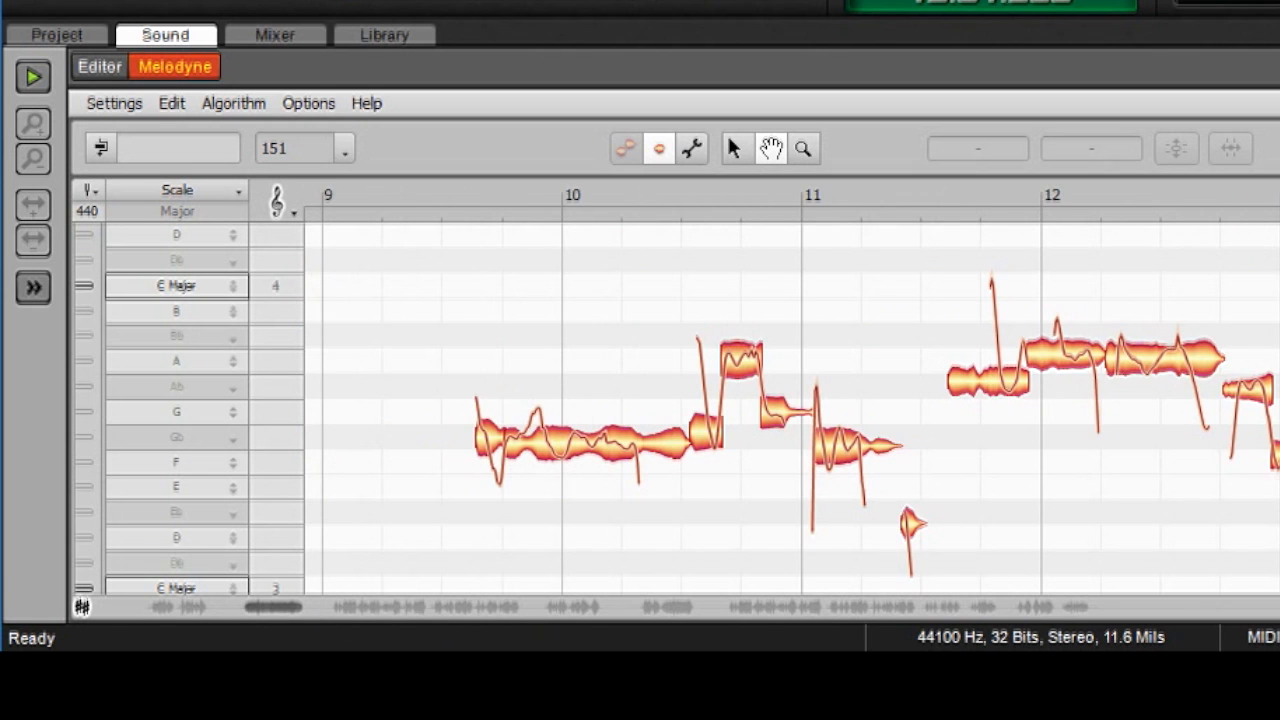
mouse_move(1266, 366)
left_mouse_down()
mouse_move(1266, 443)
mouse_move(1265, 355)
mouse_move(1266, 385)
left_mouse_up()
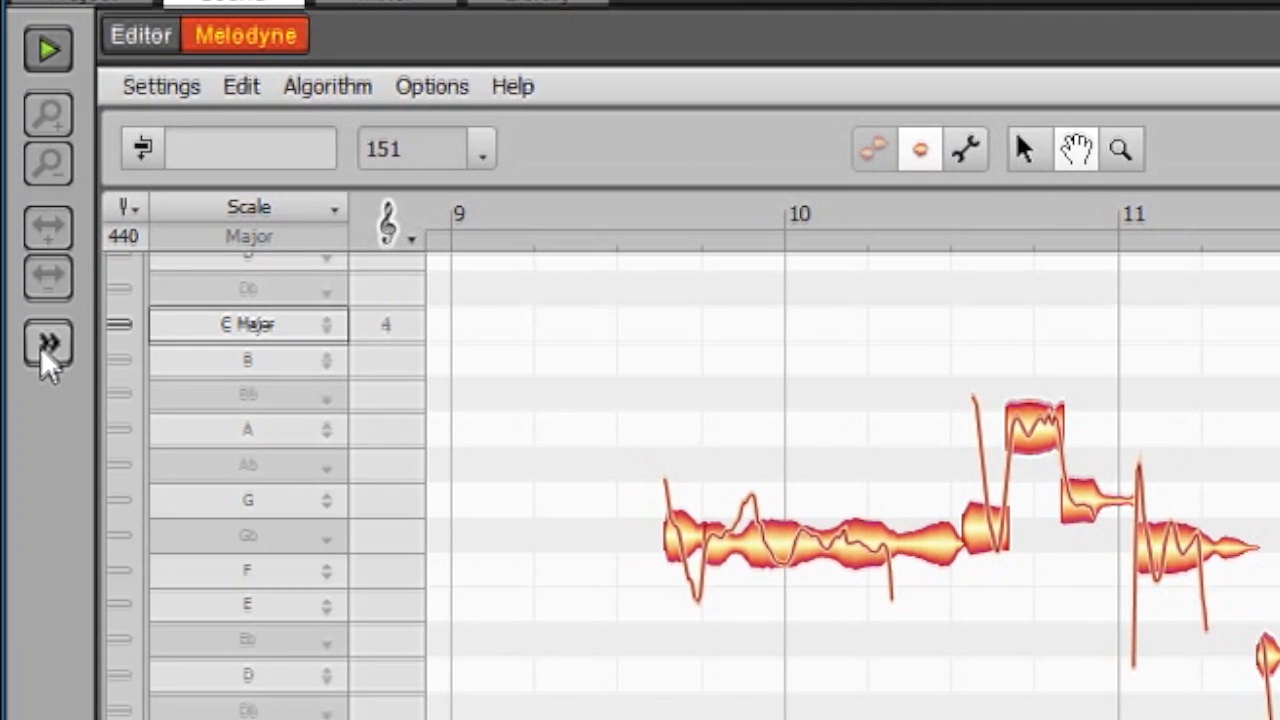
Step: Show the lead vocal clip's tempo, pitch and loop settings beside Melodyne, and hide them again
left_click(33, 287)
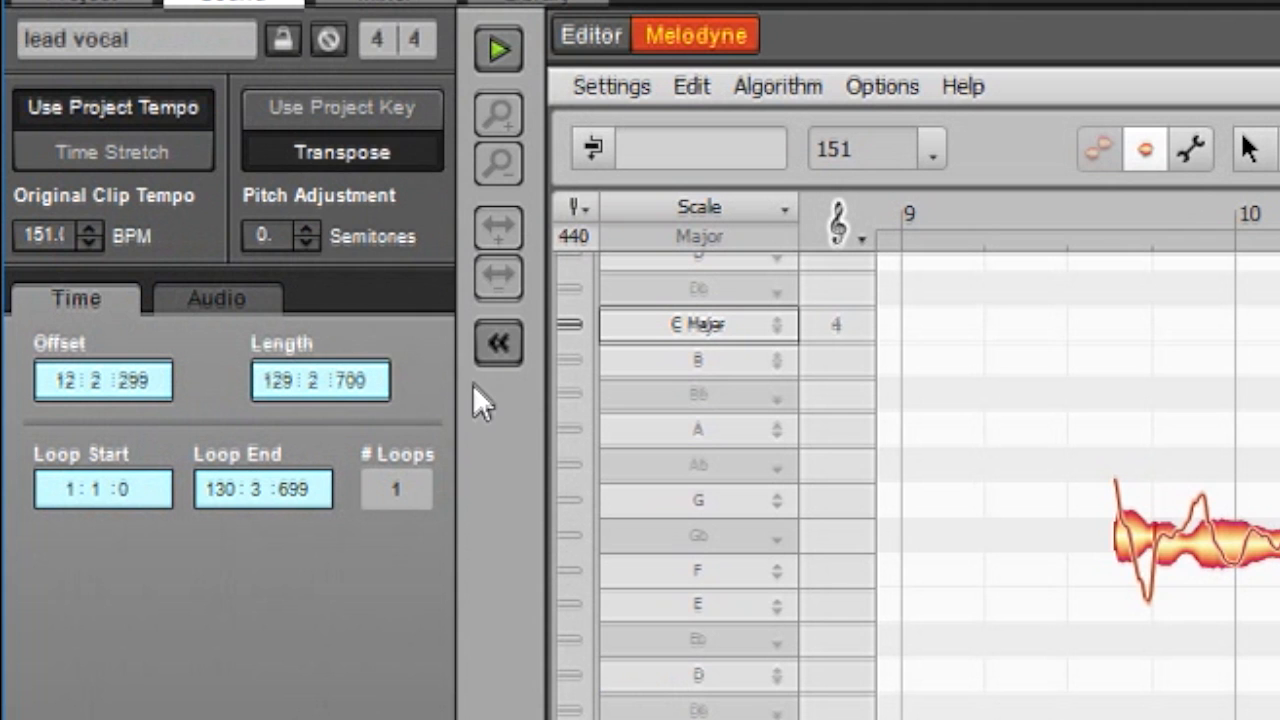
left_click(497, 344)
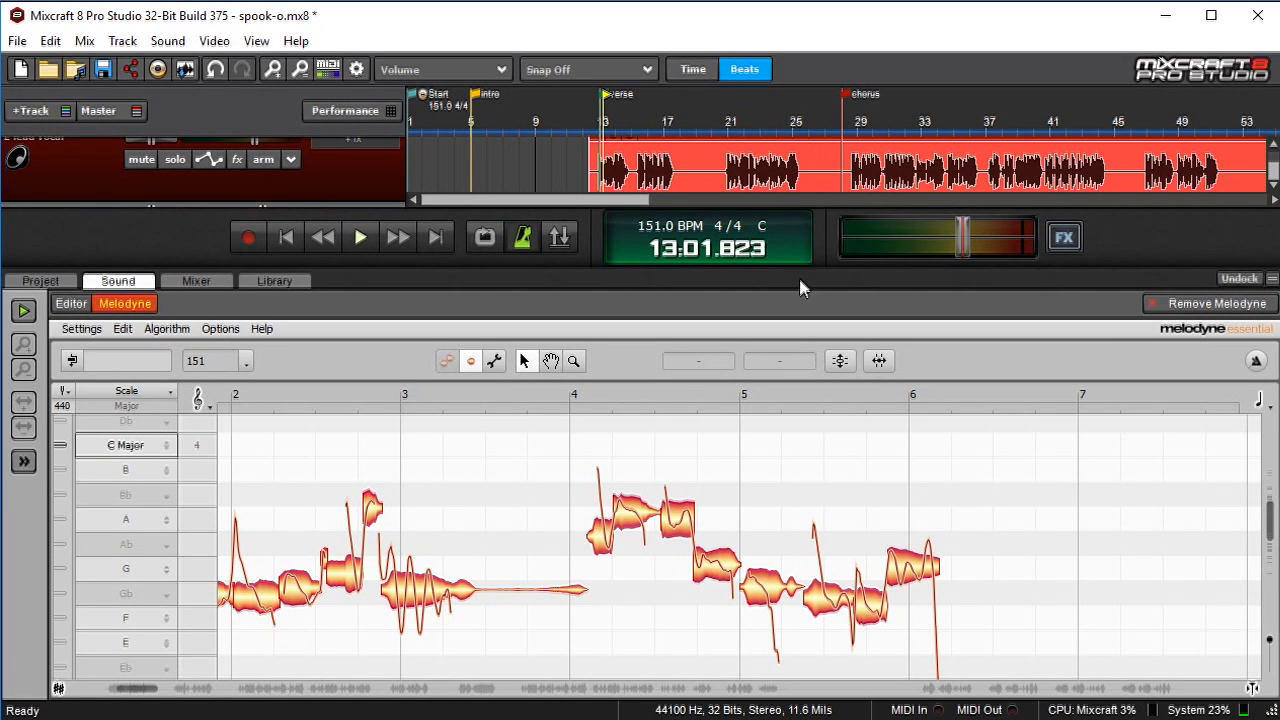
Step: Adjust the height of the Sound area that holds the Melodyne notes
left_click_drag(801, 272, 822, 331)
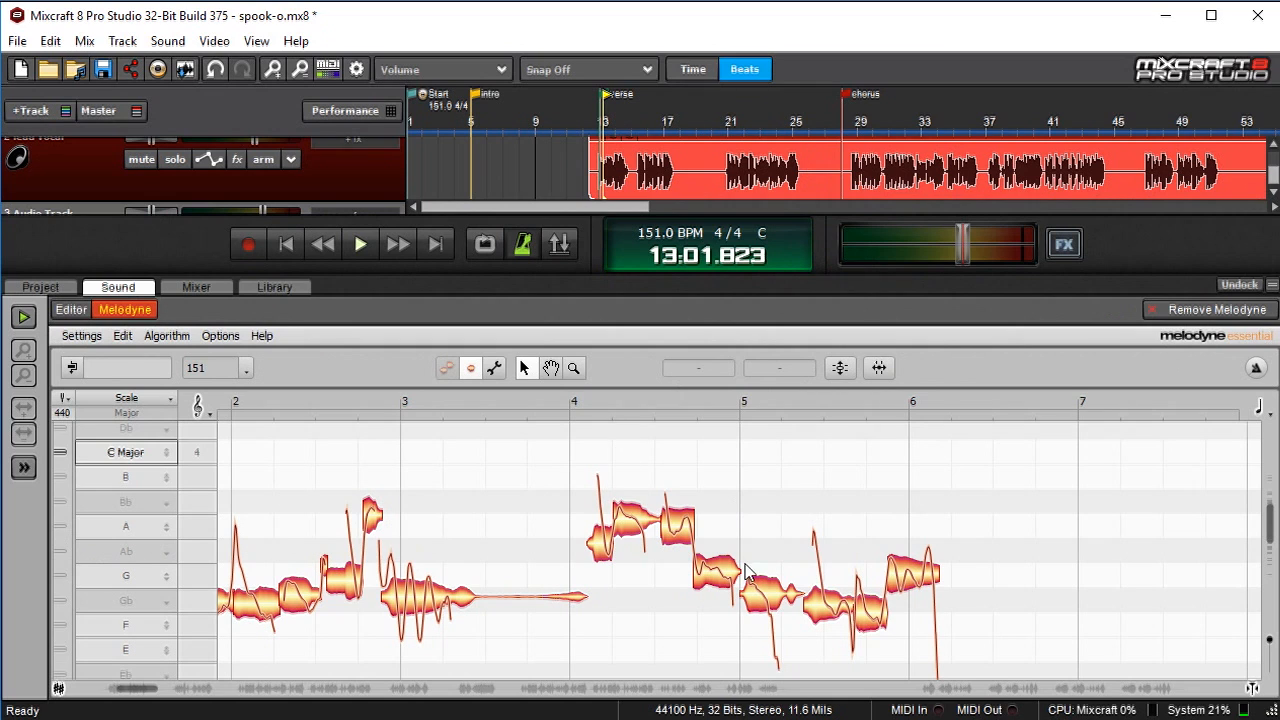
scroll(660, 501, "down", 2)
scroll(660, 501, "up", 2)
scroll(663, 505, "down", 2)
scroll(663, 500, "up", 2)
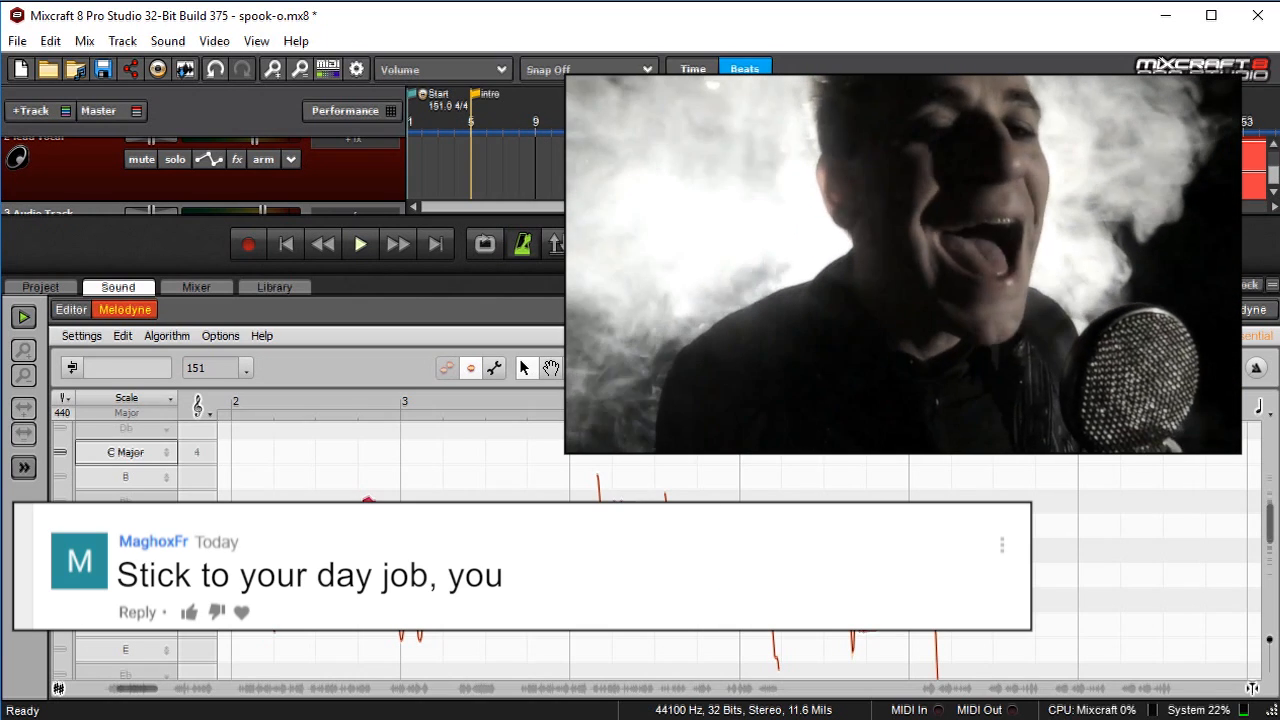
Step: Check the high Bb 3 note just before bar 3 up close and play the vocal from shortly after bar 2
key("space")
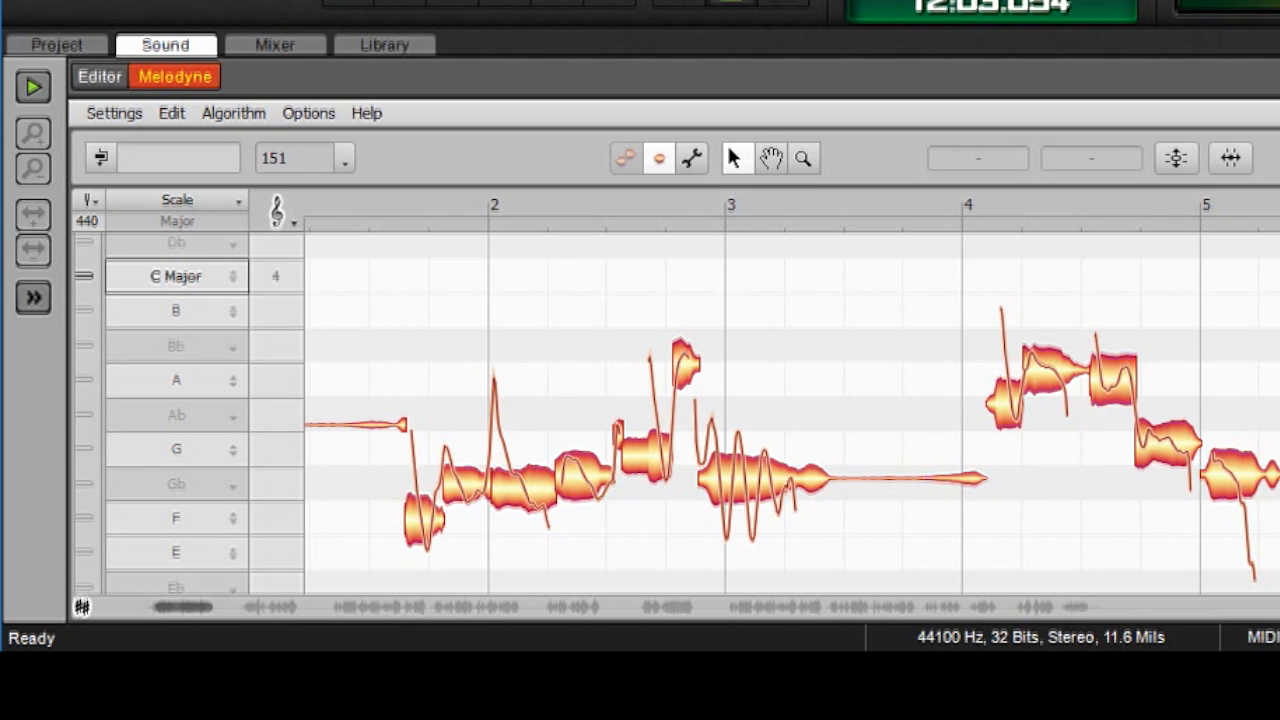
scroll(1173, 498, "down", 5)
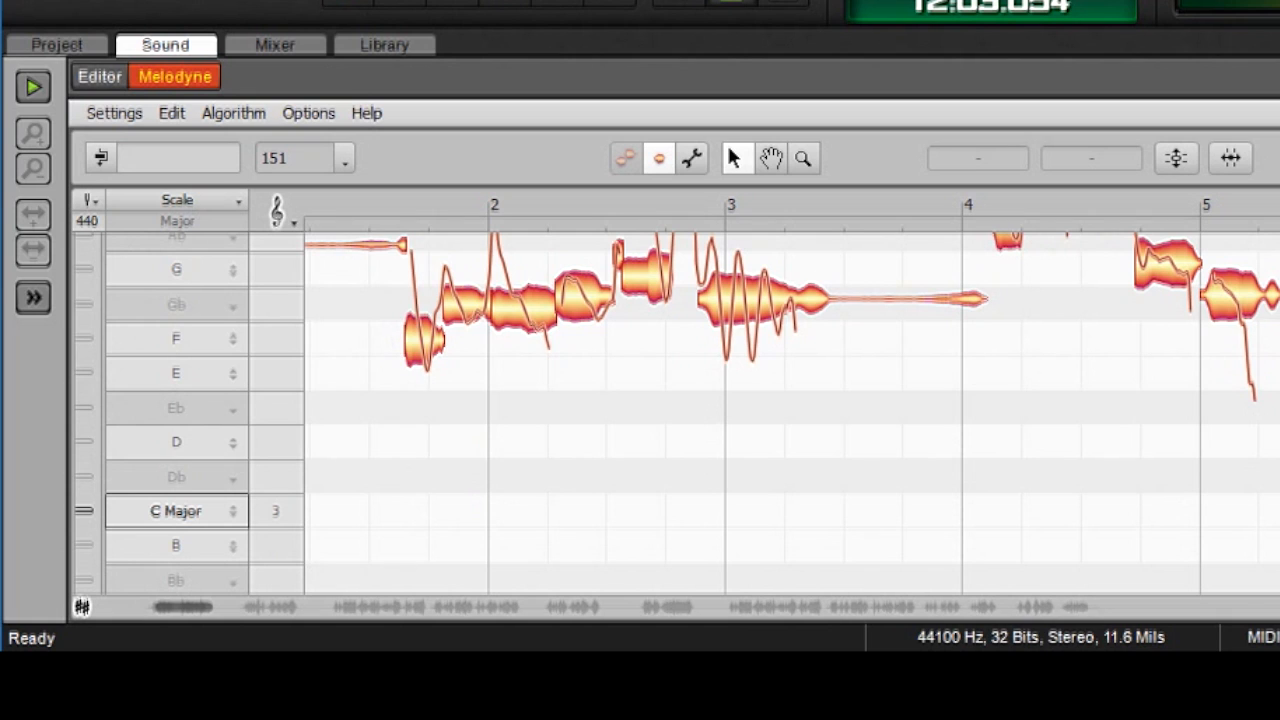
scroll(677, 410, "up", 4)
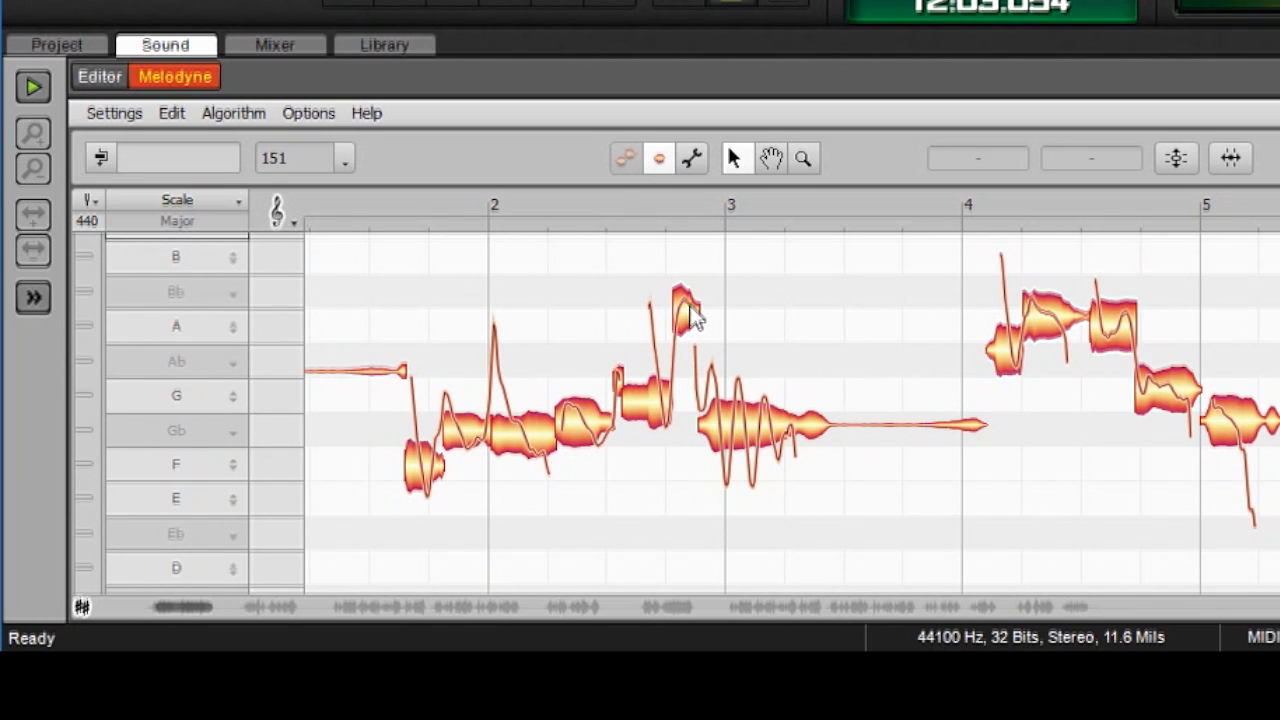
left_click(803, 158)
left_click_drag(634, 277, 829, 354)
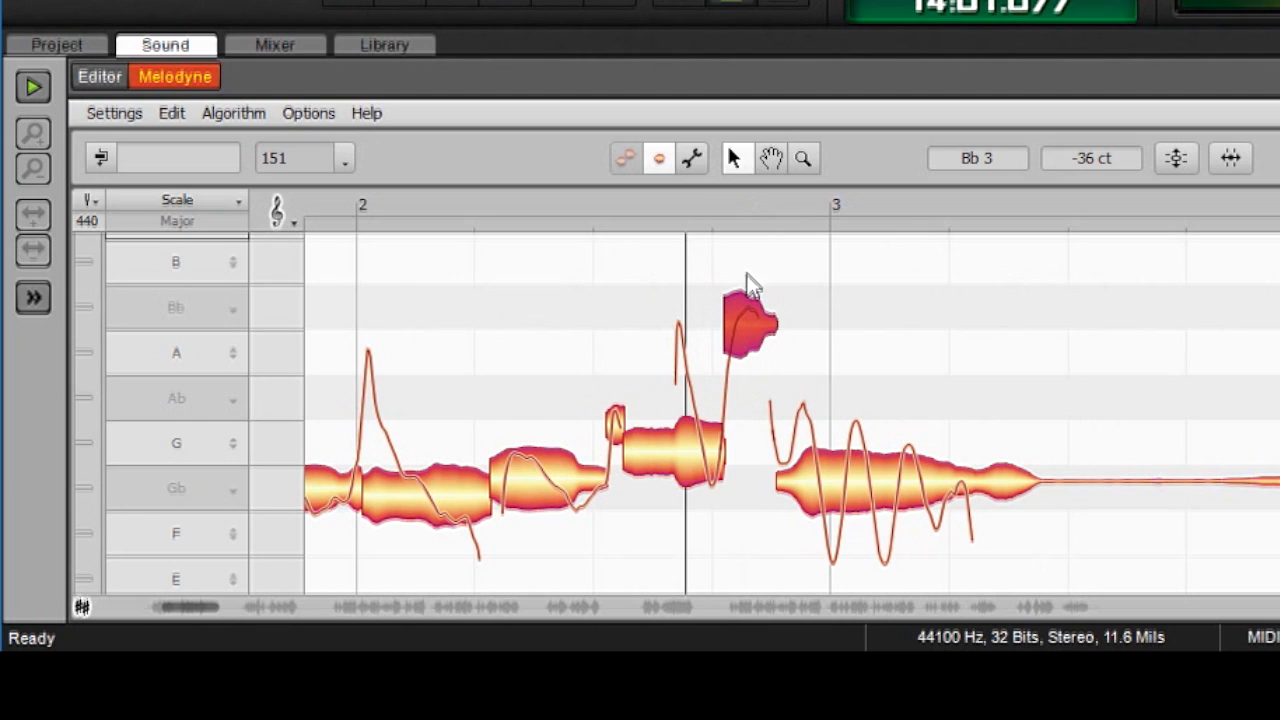
left_click(502, 196)
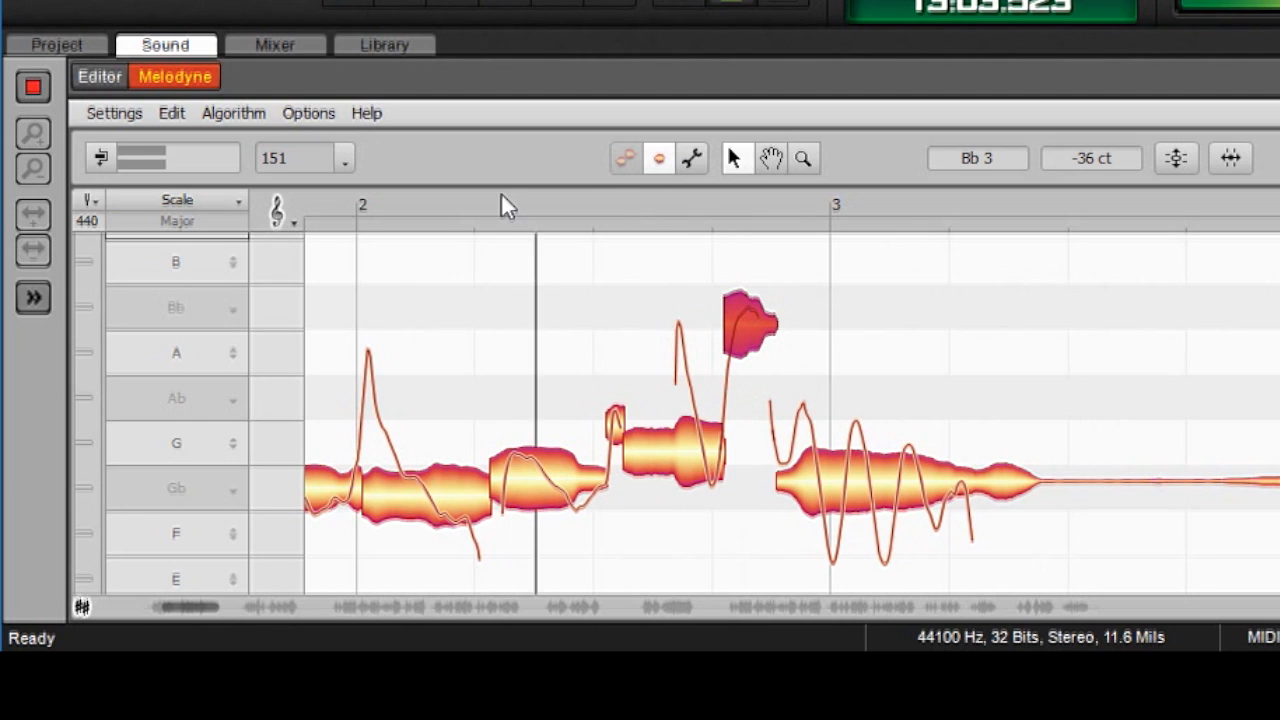
key("space")
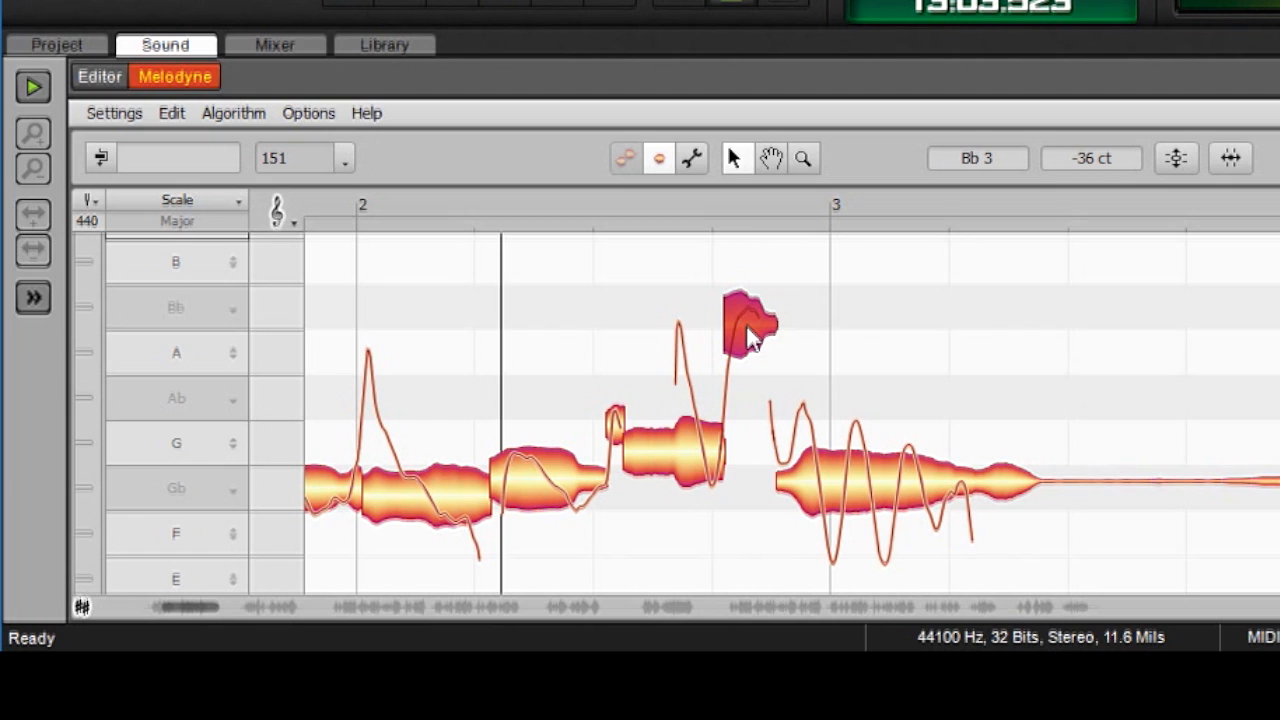
Step: Clear the note selection and bring the vocal notes from bars 1 to 5 into view
left_click(789, 321)
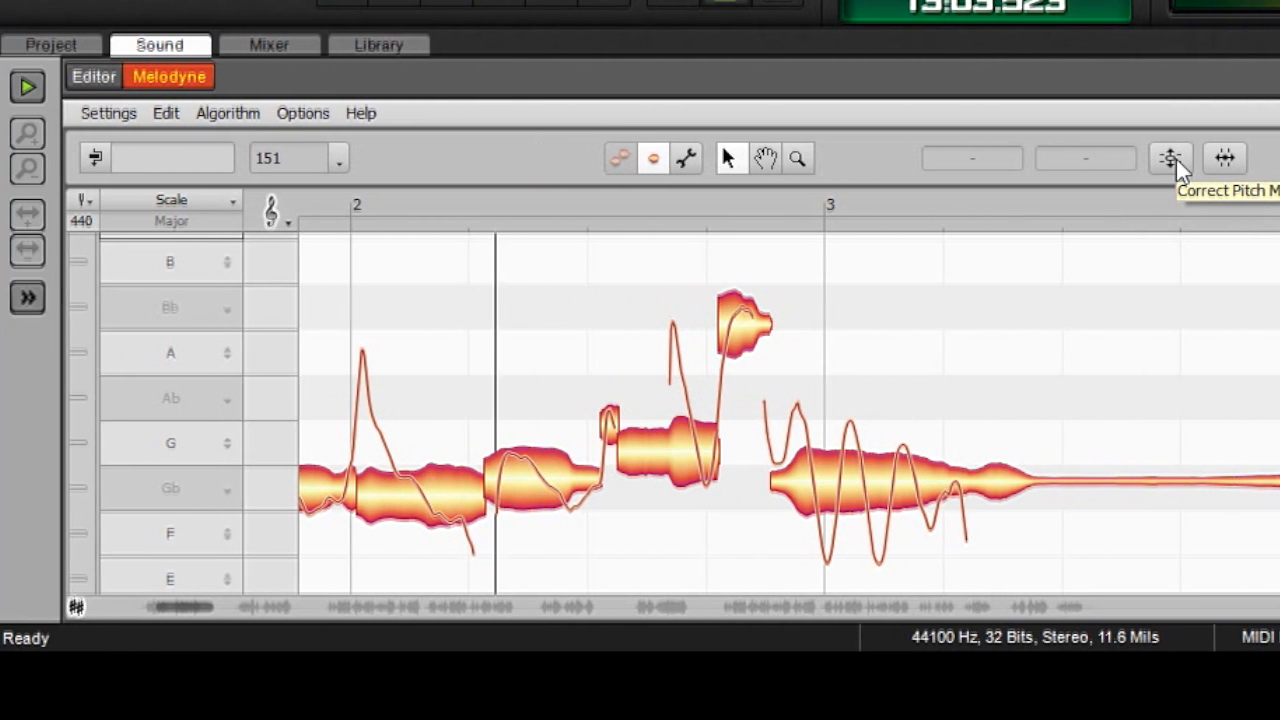
left_click(803, 158)
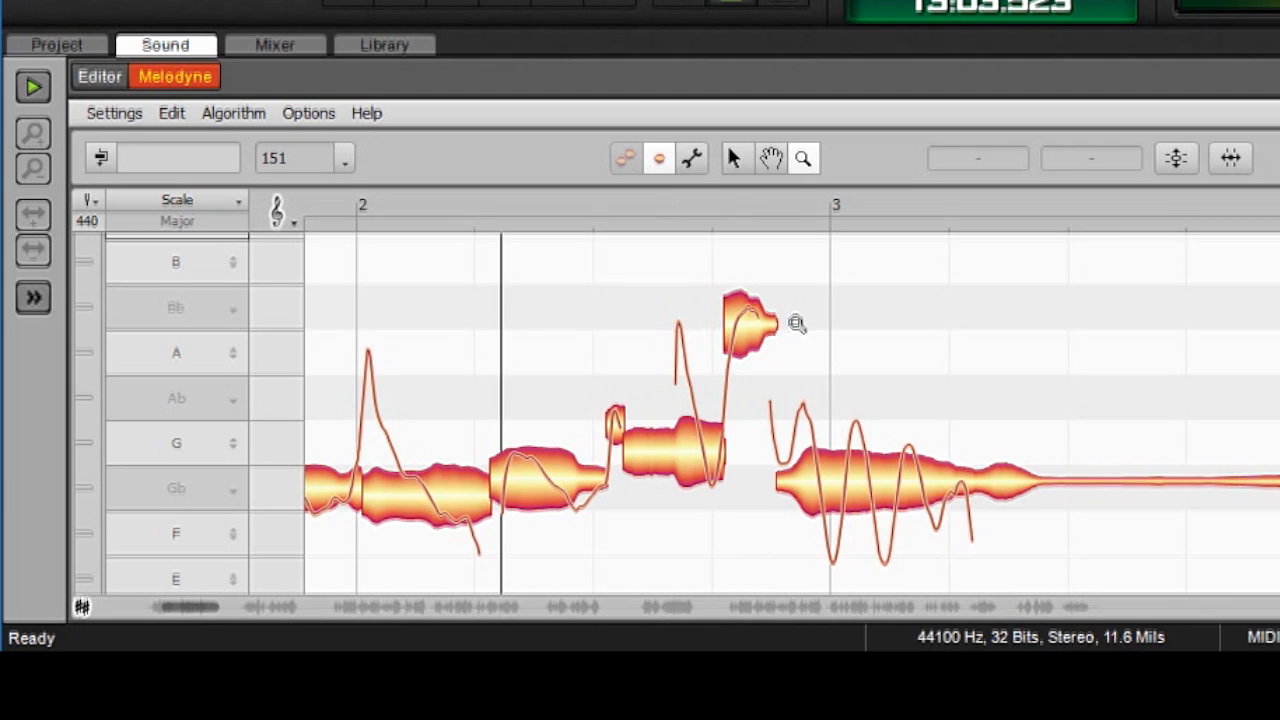
left_click_drag(810, 326, 630, 316)
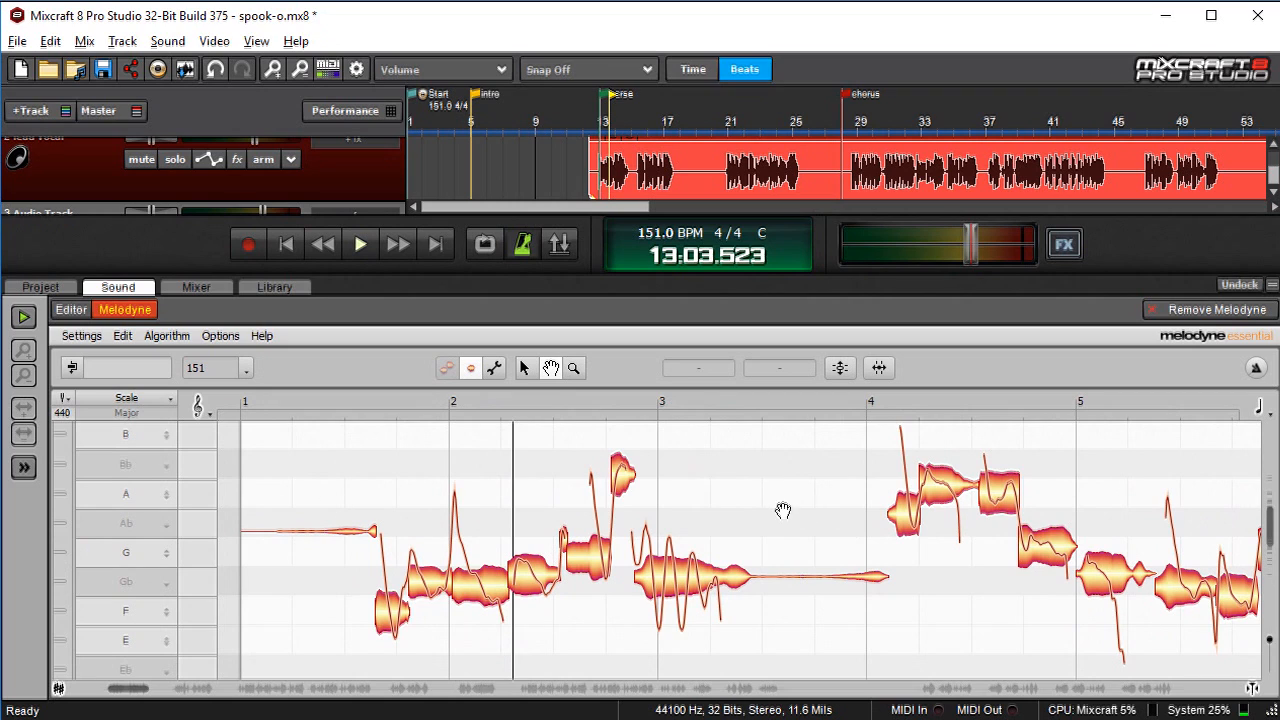
Step: Apply the Correct Pitch macro to the vocal notes with Pitch Center at 98 % and Pitch Drift at 93 %
left_click_drag(783, 509, 737, 512)
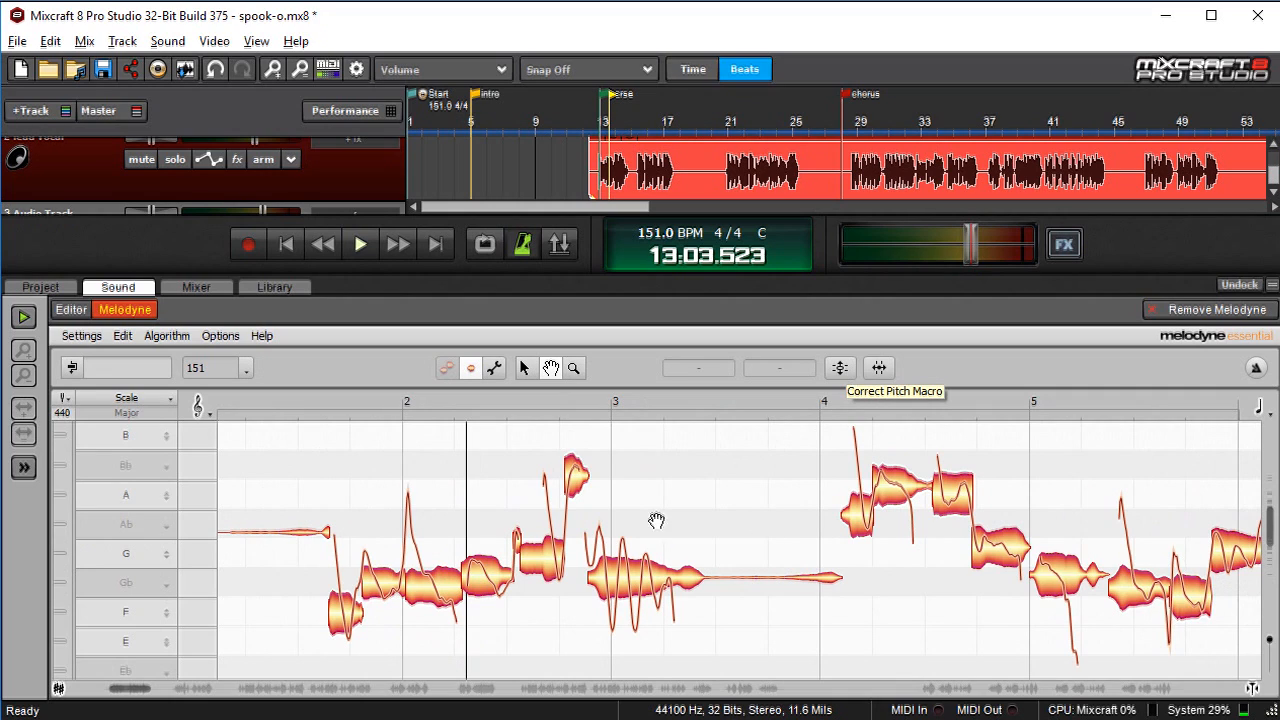
left_click(841, 368)
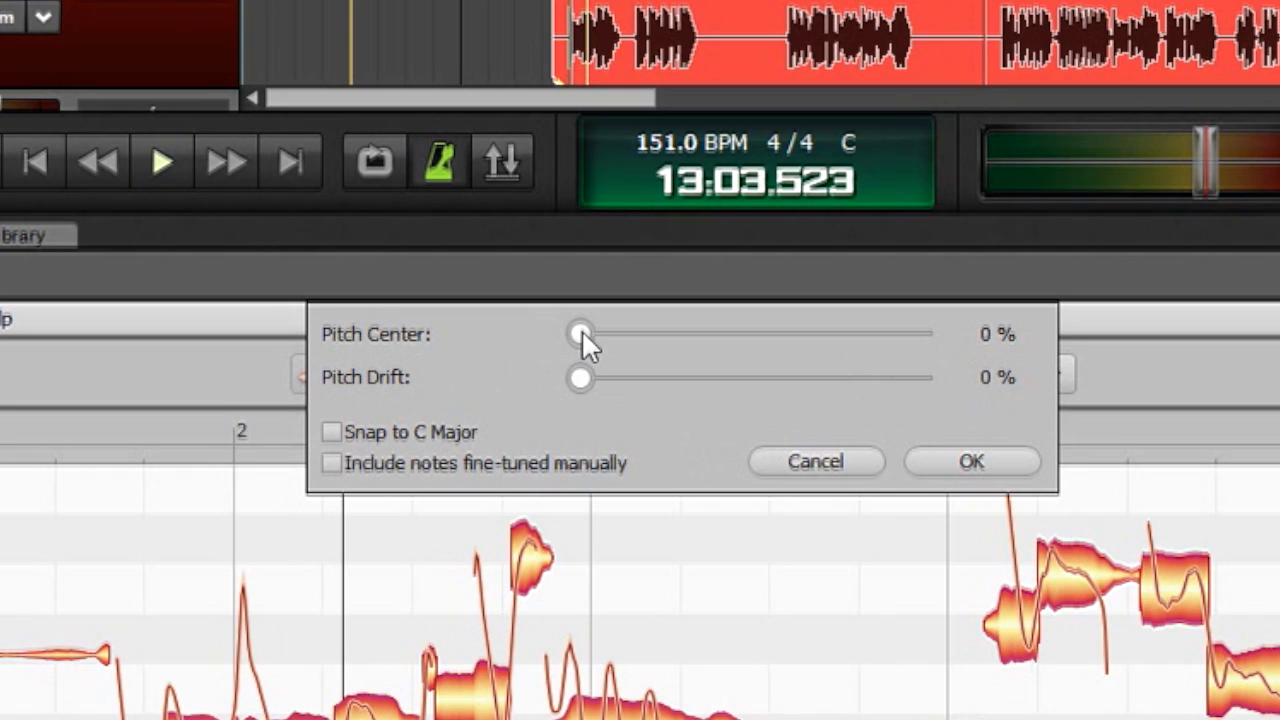
left_click_drag(582, 334, 1038, 352)
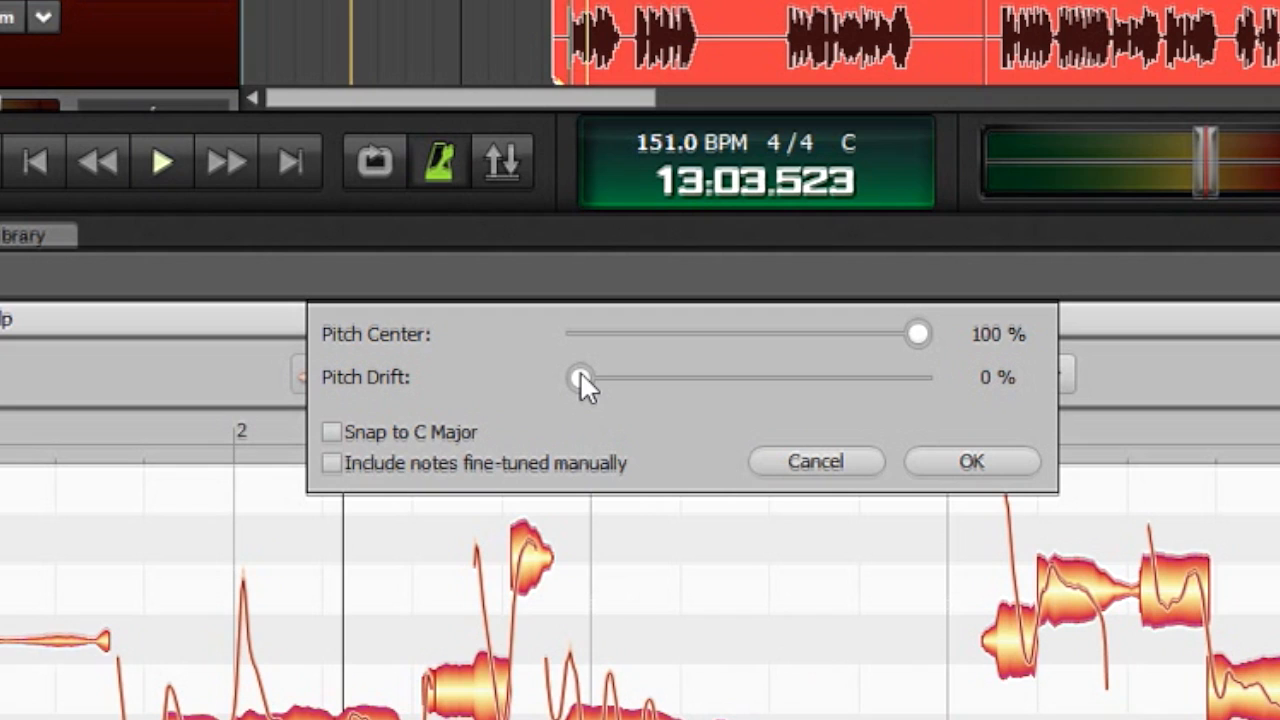
left_click_drag(604, 376, 840, 377)
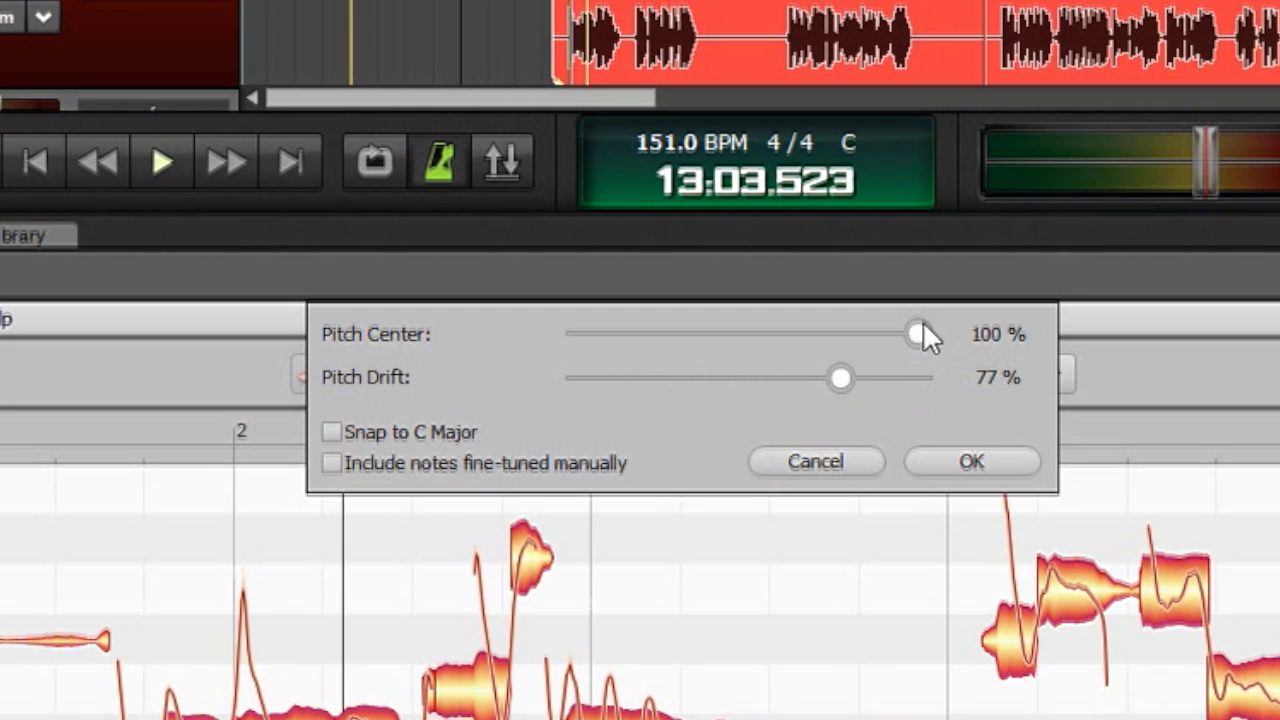
left_click_drag(913, 378, 895, 378)
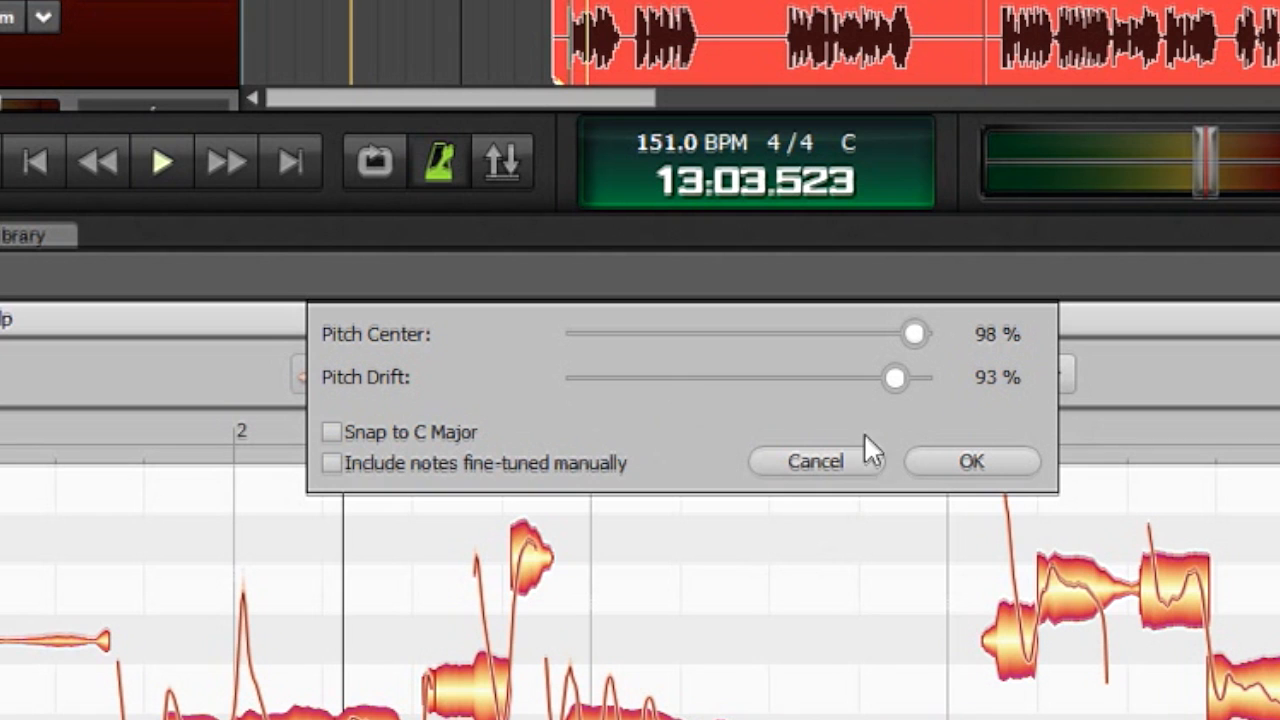
left_click(995, 464)
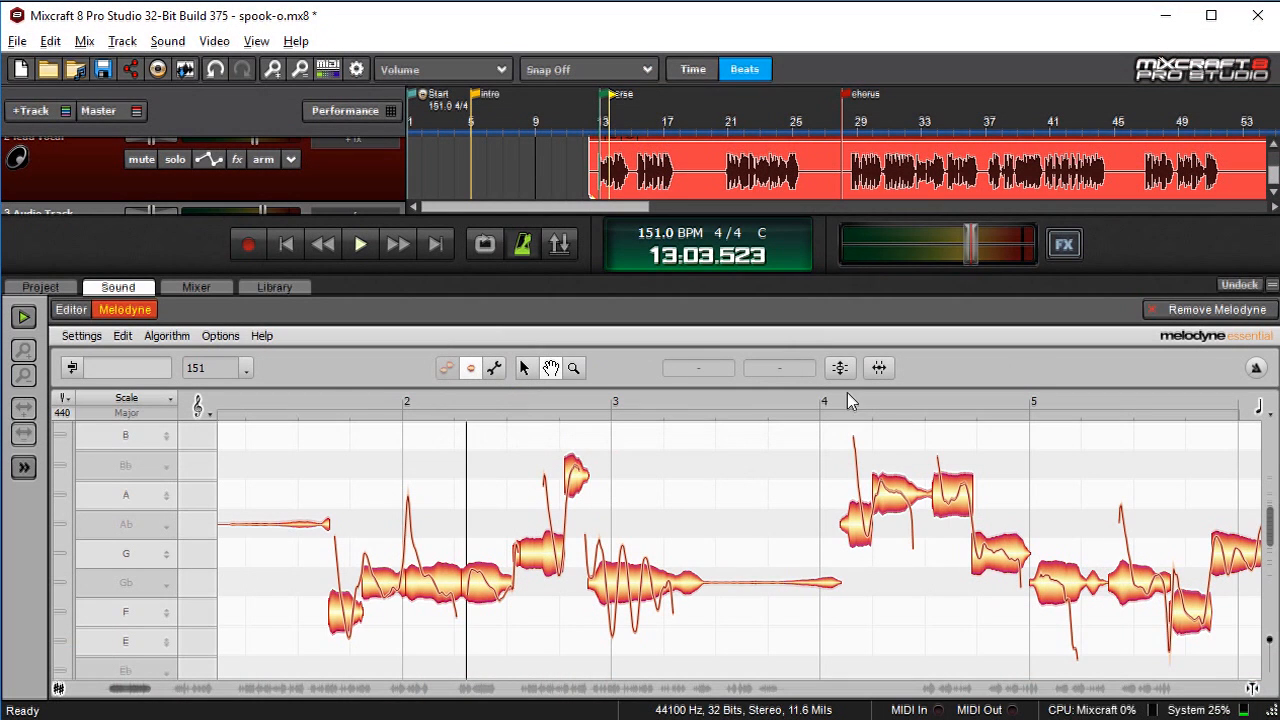
Step: Play the pitch-corrected vocal from about the middle of bar 1 into bar 5, and stop it
left_click(304, 399)
key("space")
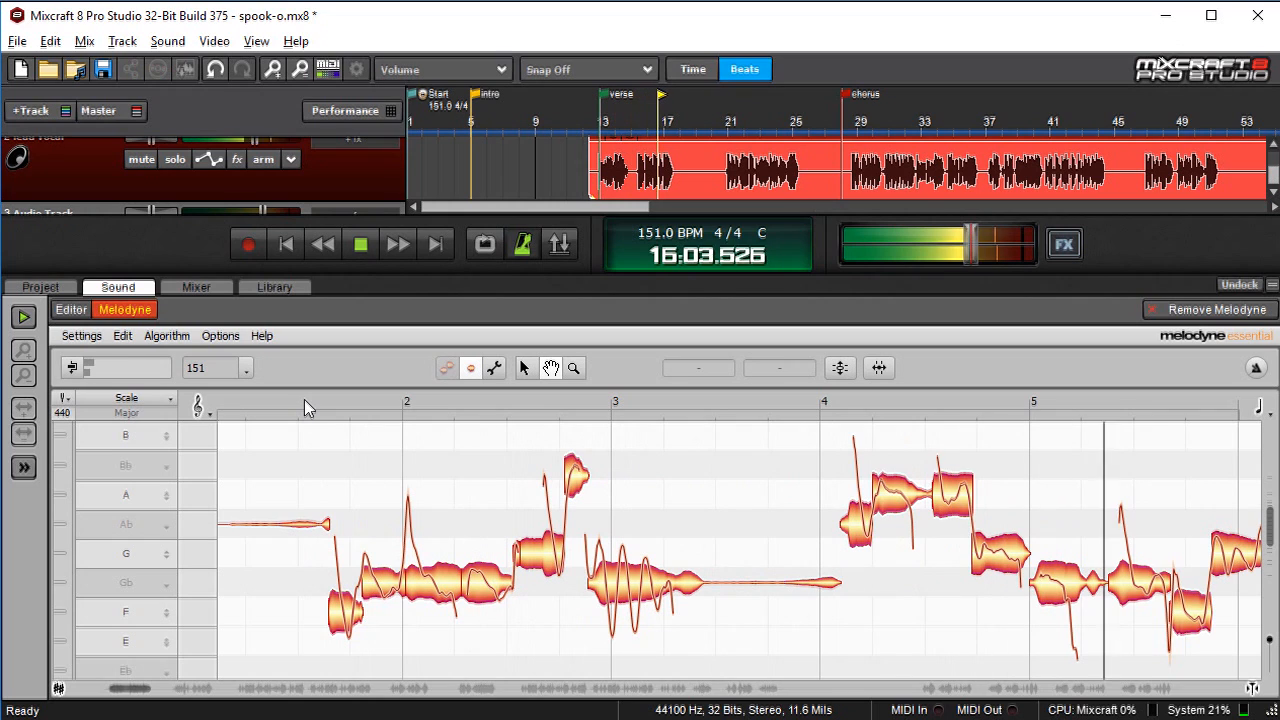
key("space")
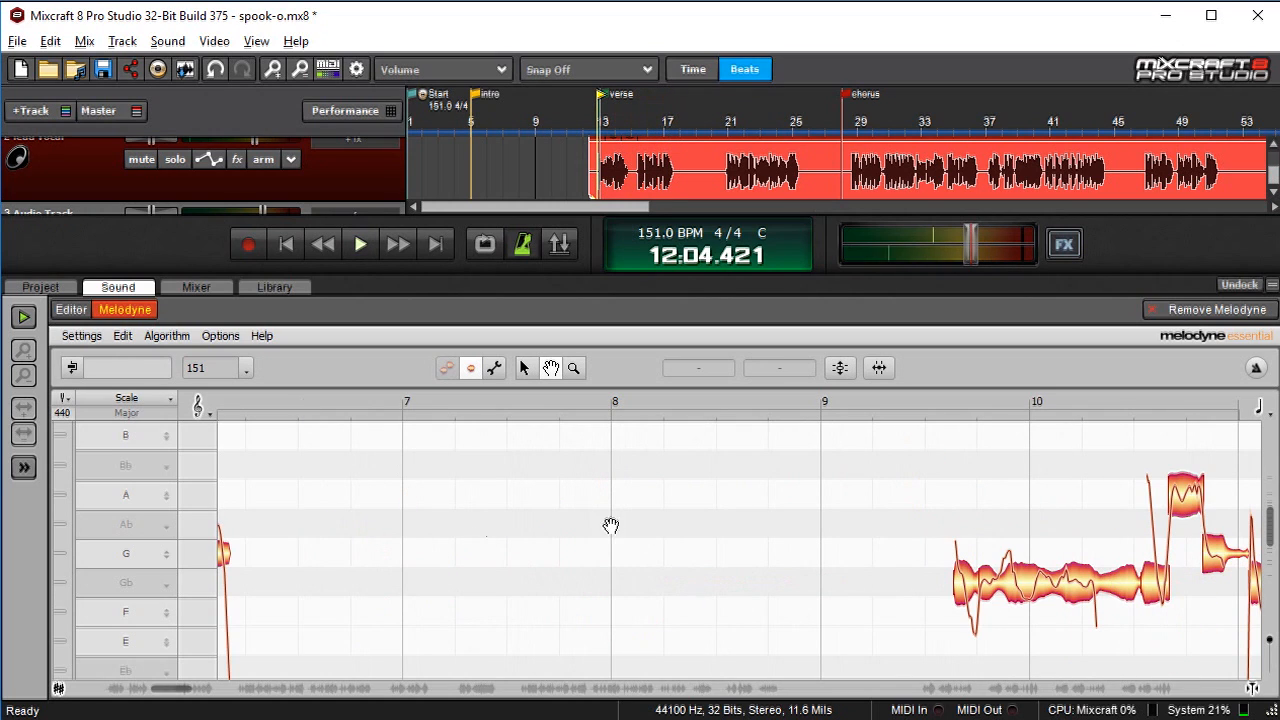
Step: Switch Compare to the uncorrected vocal notes and play them from the middle of bar 1, stopping after the opening phrase
scroll(606, 583, "left", 2)
scroll(606, 583, "left", 10)
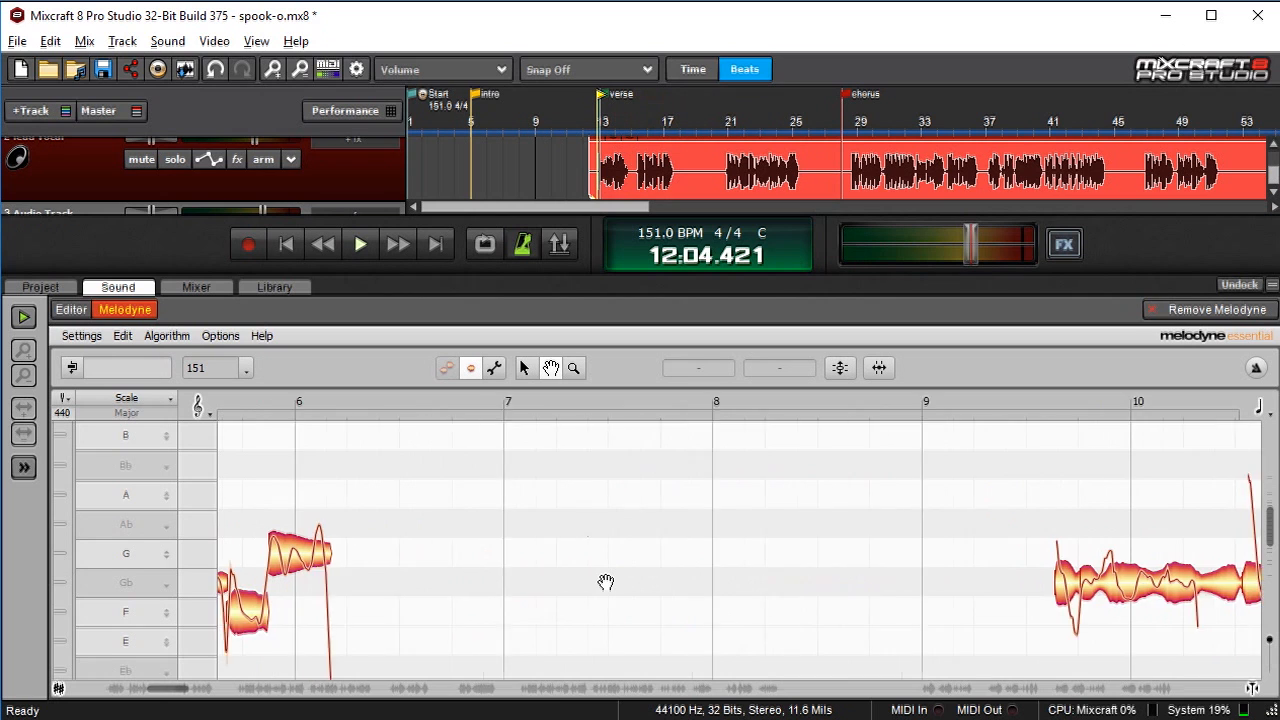
scroll(606, 583, "left", 10)
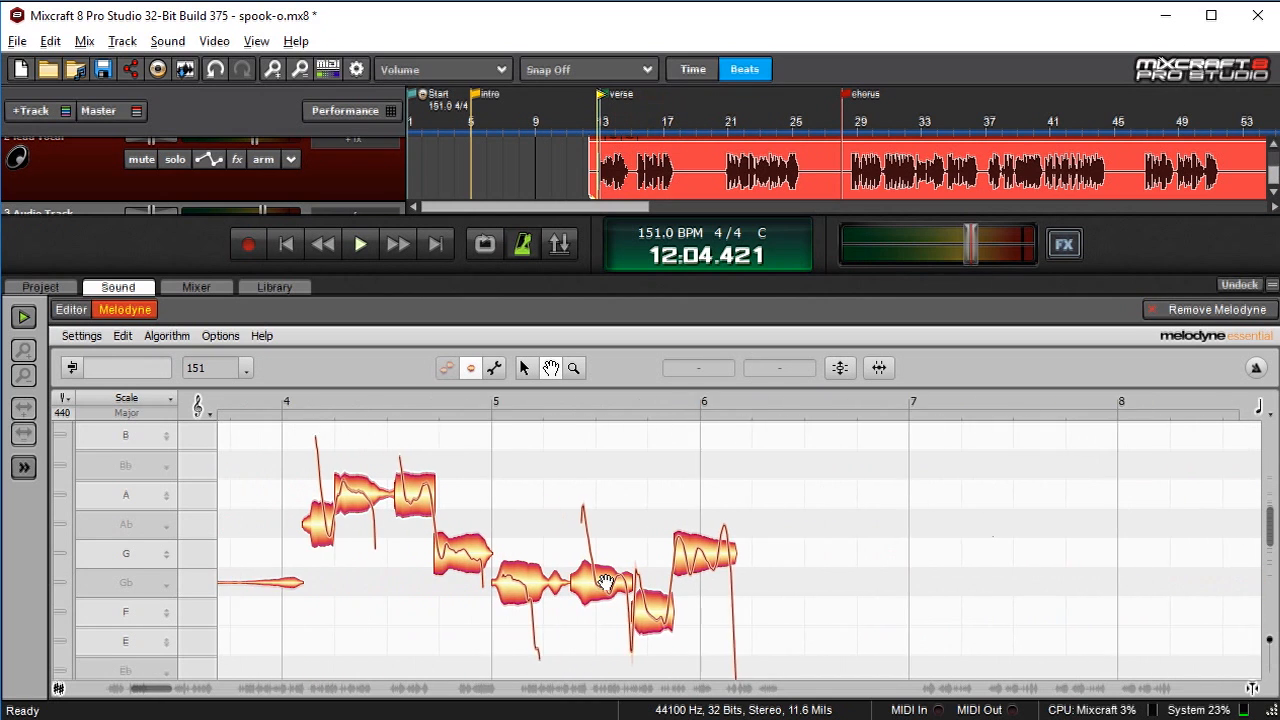
scroll(606, 583, "left", 6)
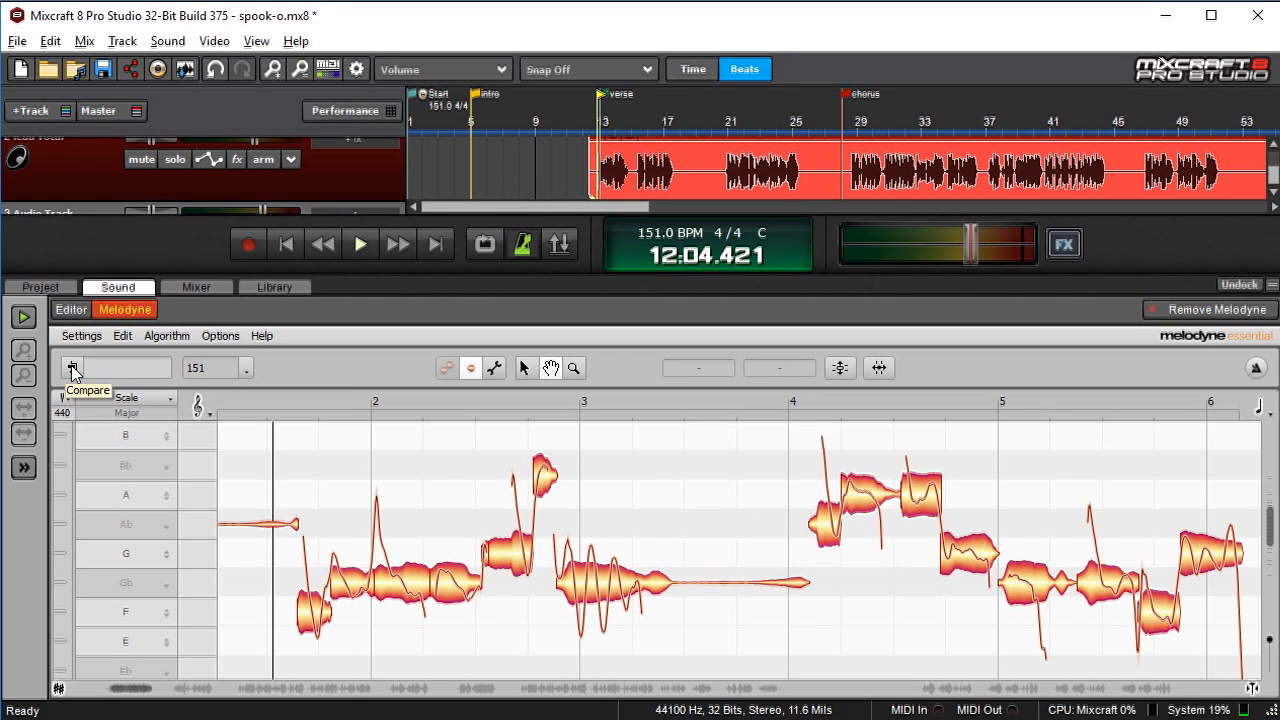
left_click(403, 380)
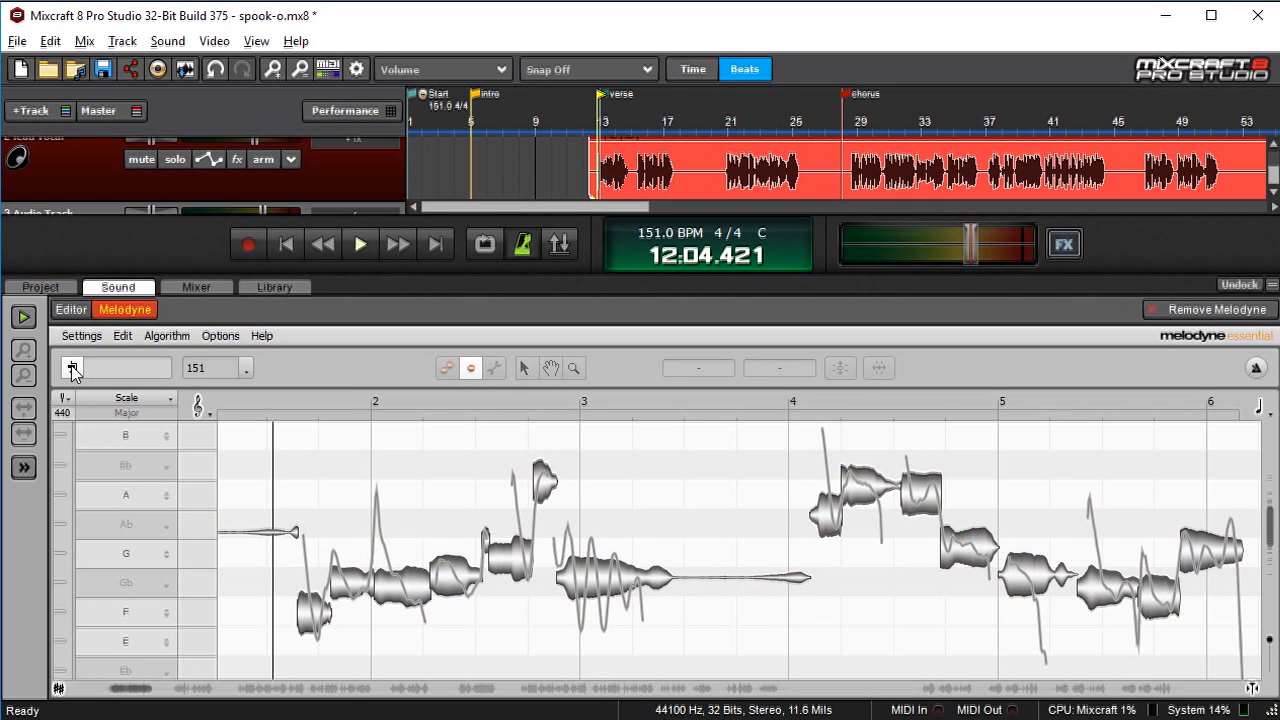
left_click(72, 370)
left_click(72, 370)
left_click(276, 401)
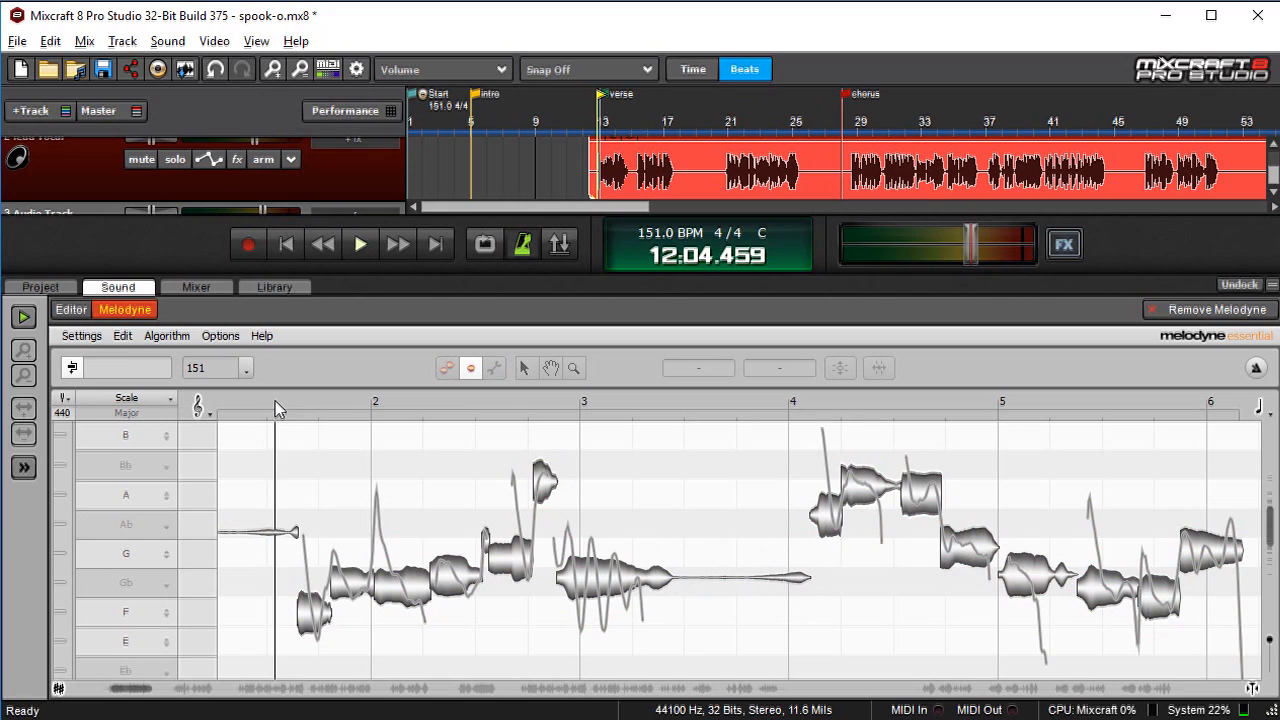
key("space")
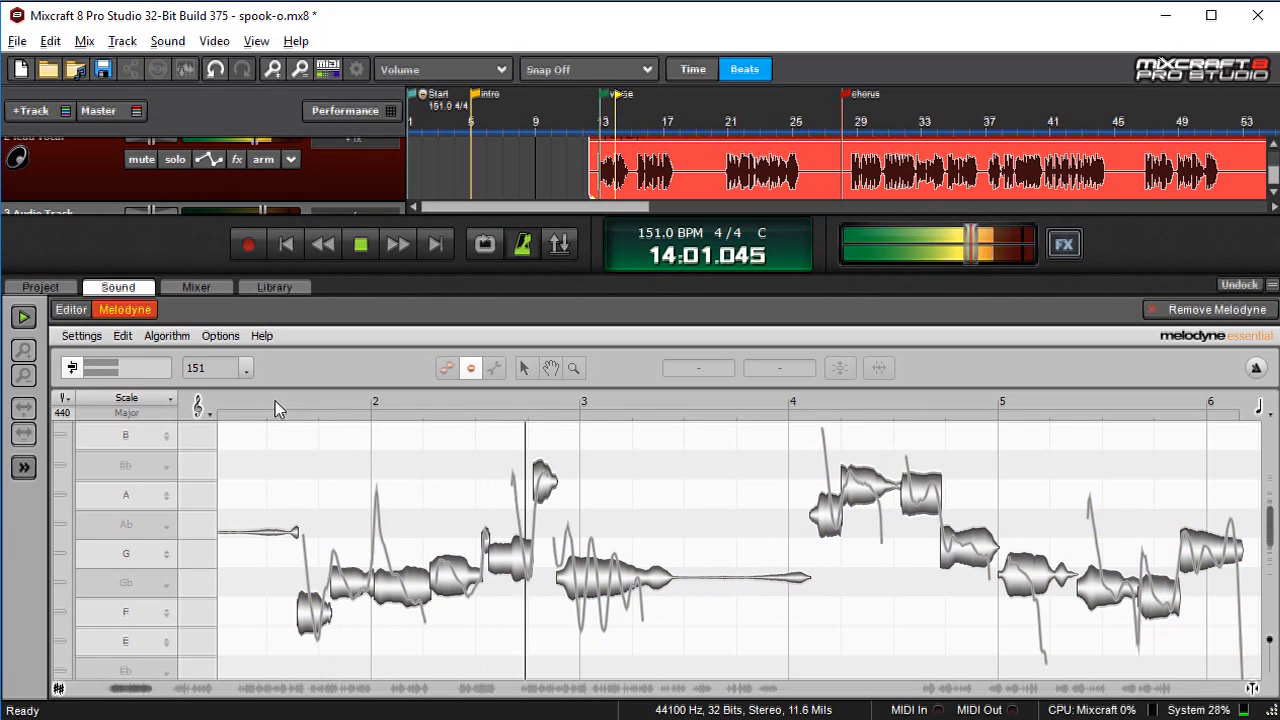
key("space")
Step: Leave Compare and play the corrected vocal notes from shortly before the middle of bar 1
left_click(72, 368)
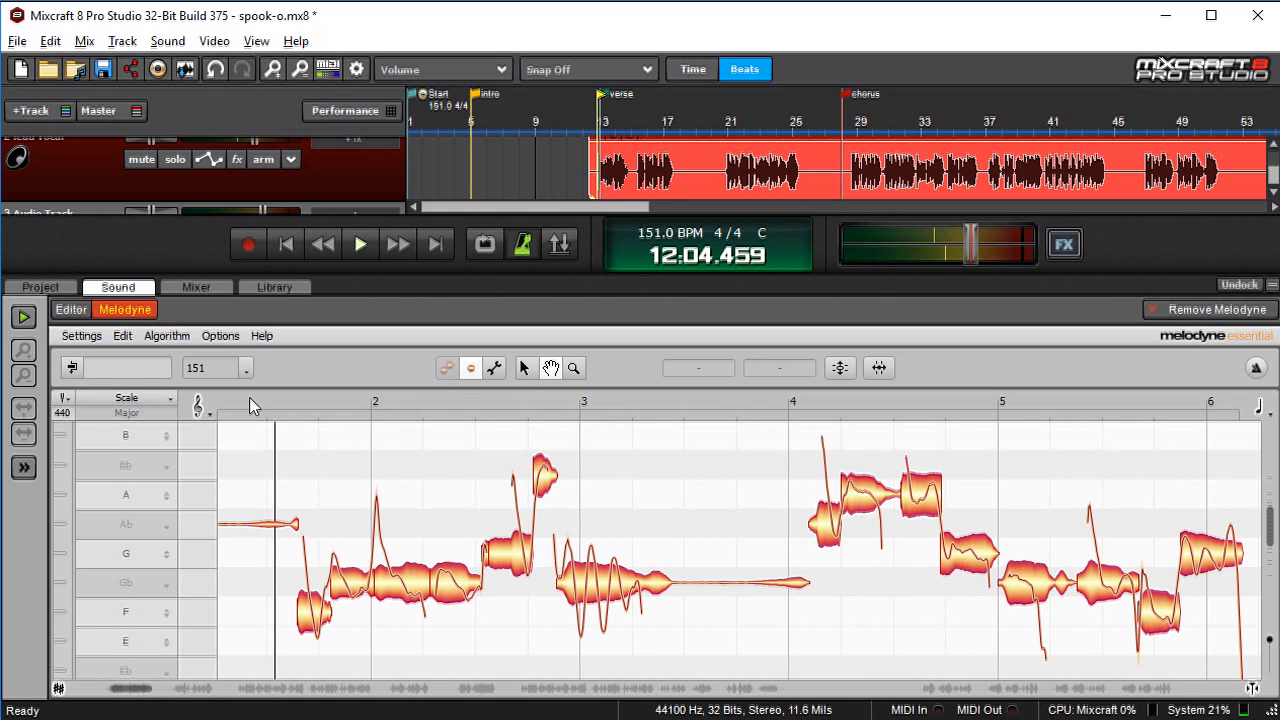
left_click(255, 404)
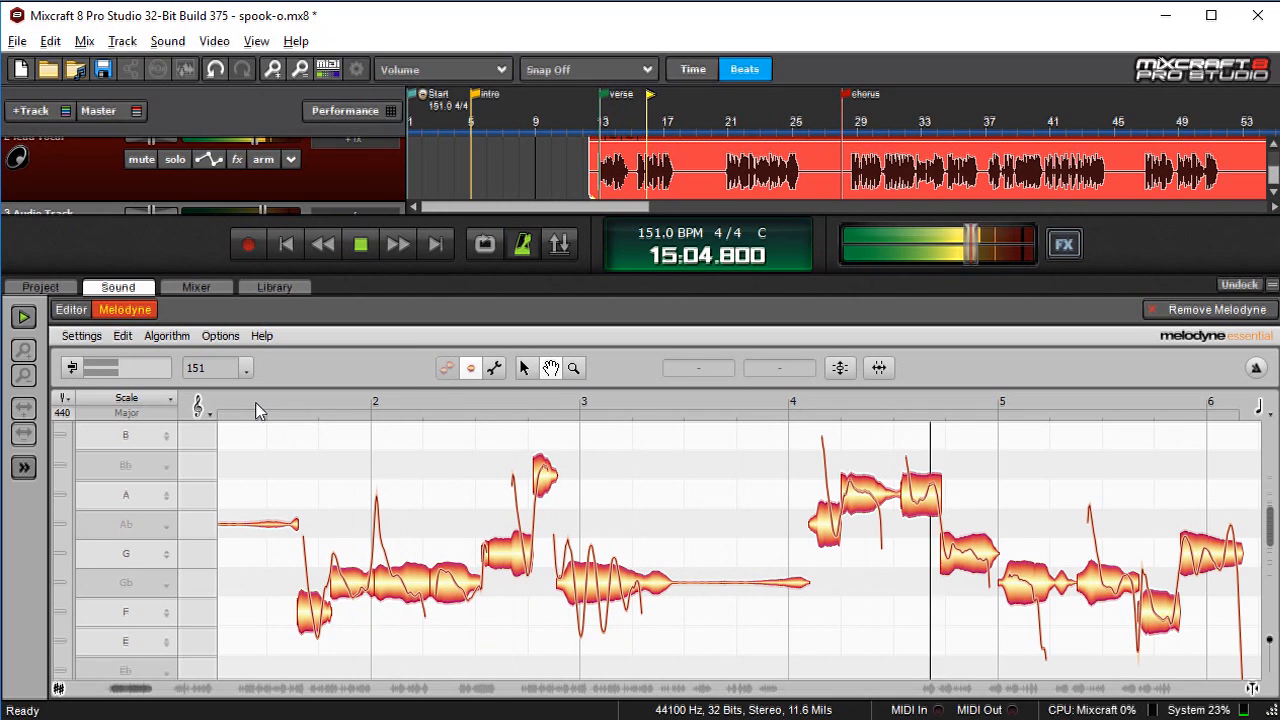
key("space")
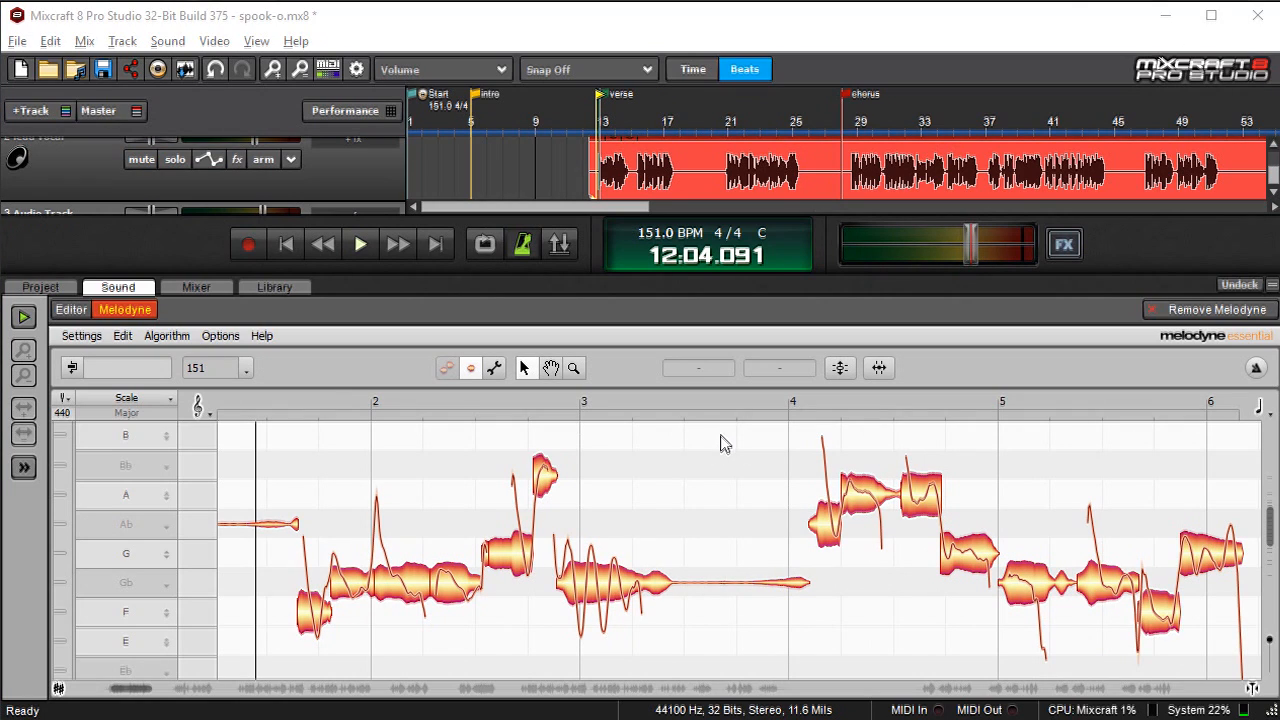
Step: Show the Reset Individual Edits options for the notes between bars 2 and 3 without applying any, and clear the selection
left_click(122, 336)
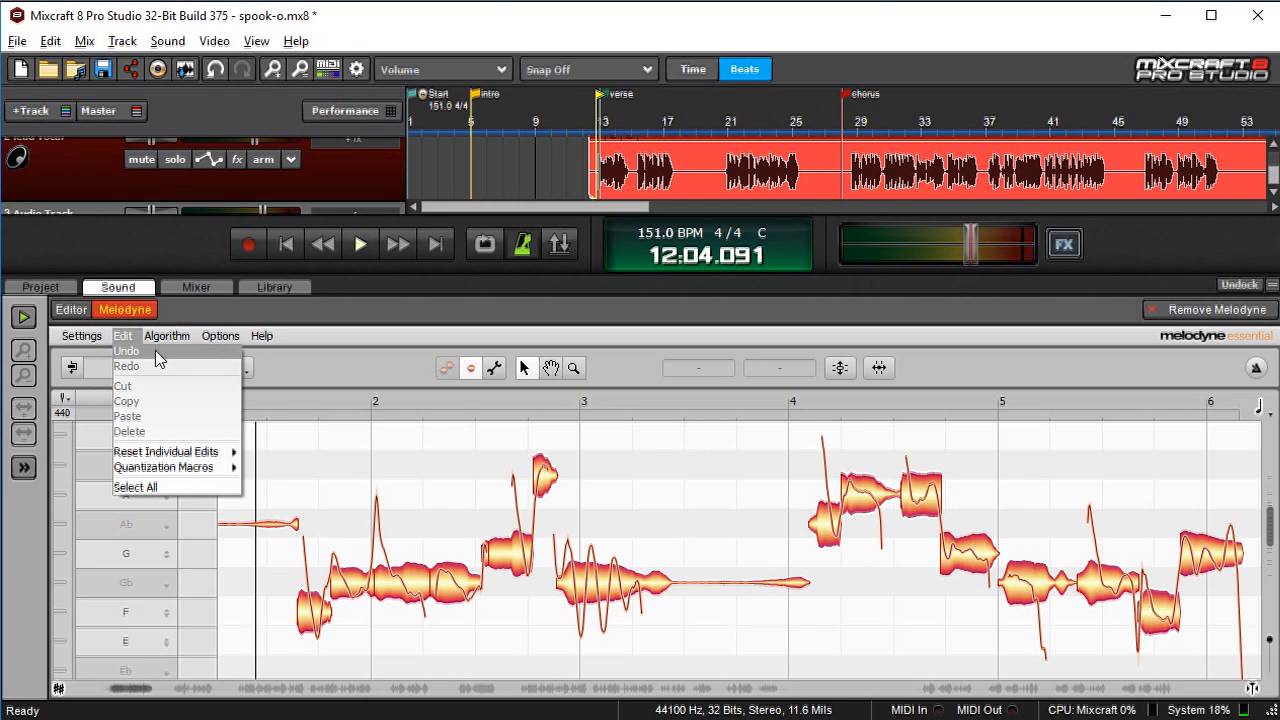
left_click(701, 477)
left_click_drag(526, 262, 816, 548)
right_click(737, 447)
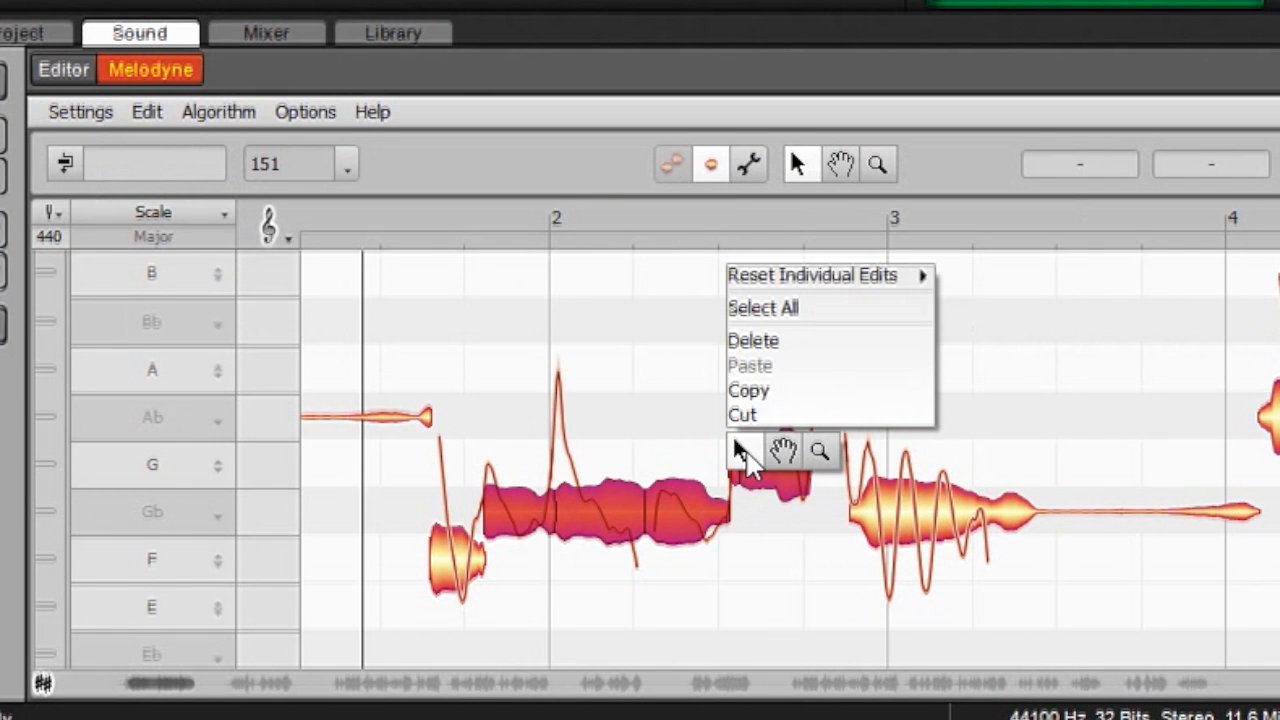
mouse_move(763, 262)
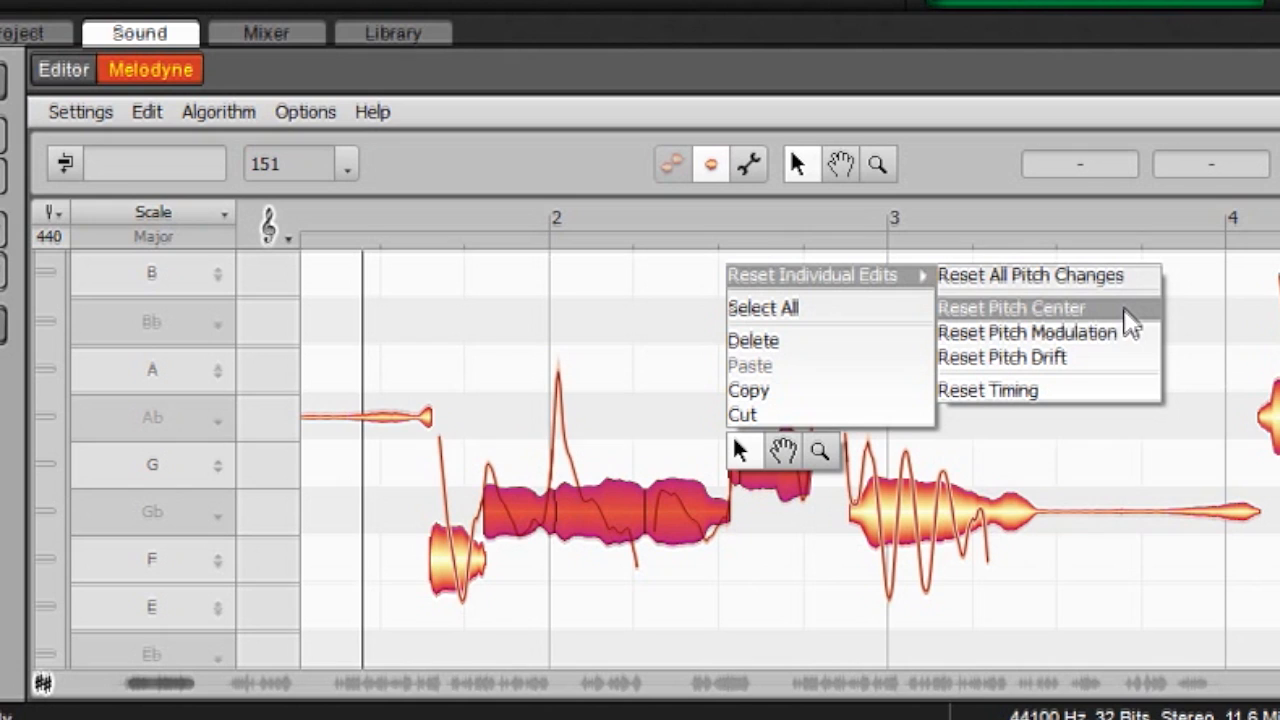
left_click(1216, 299)
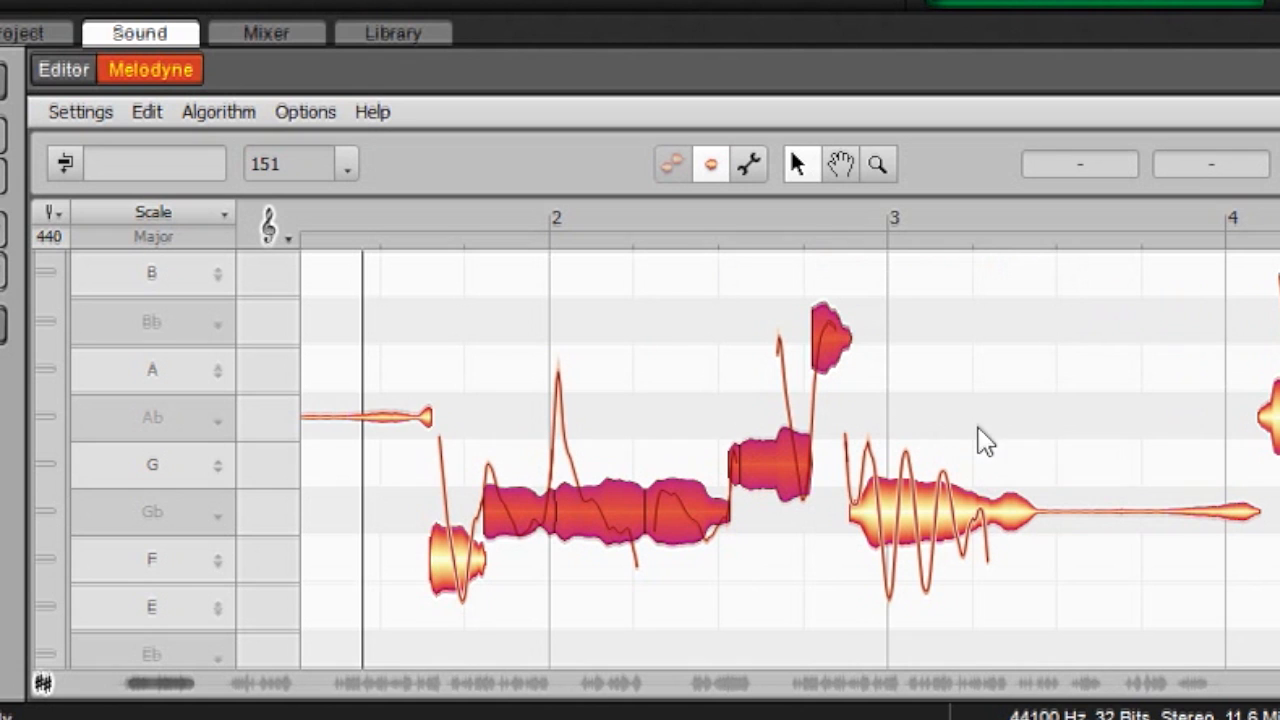
left_click(984, 389)
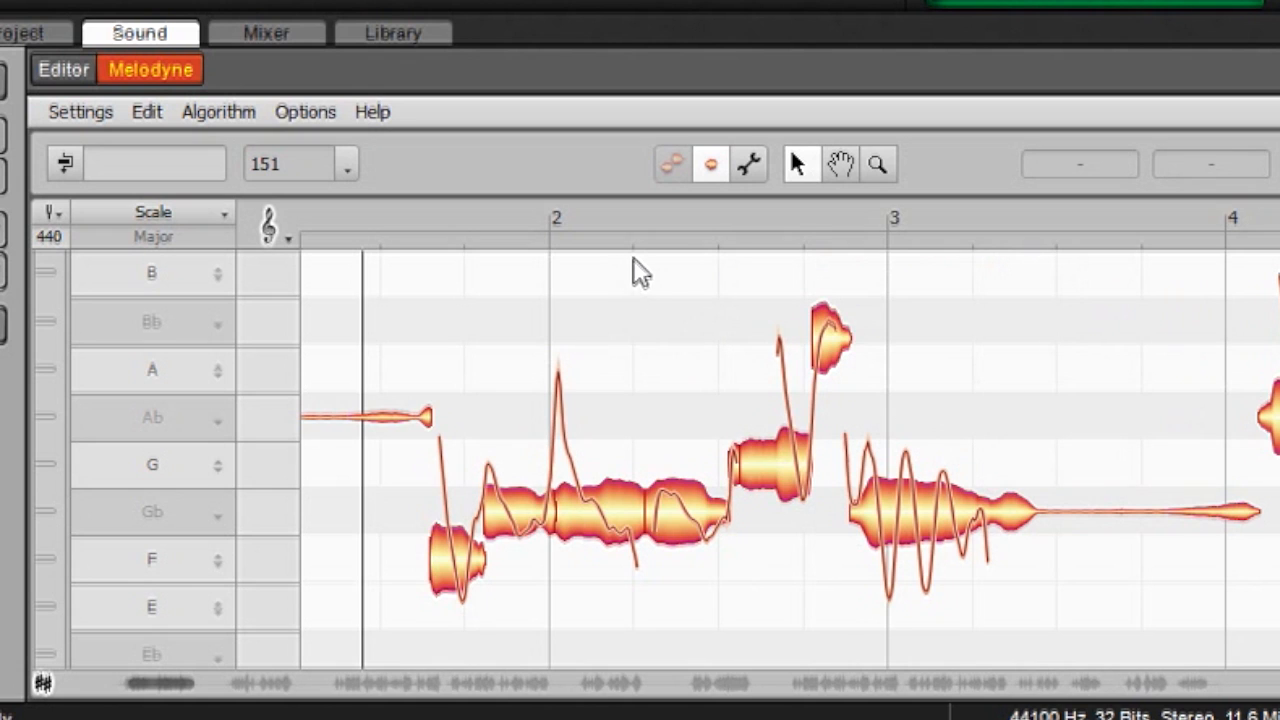
Step: Reset all pitch changes on the notes from just before bar 2 to the long note ending at bar 4
left_click_drag(484, 258, 1045, 585)
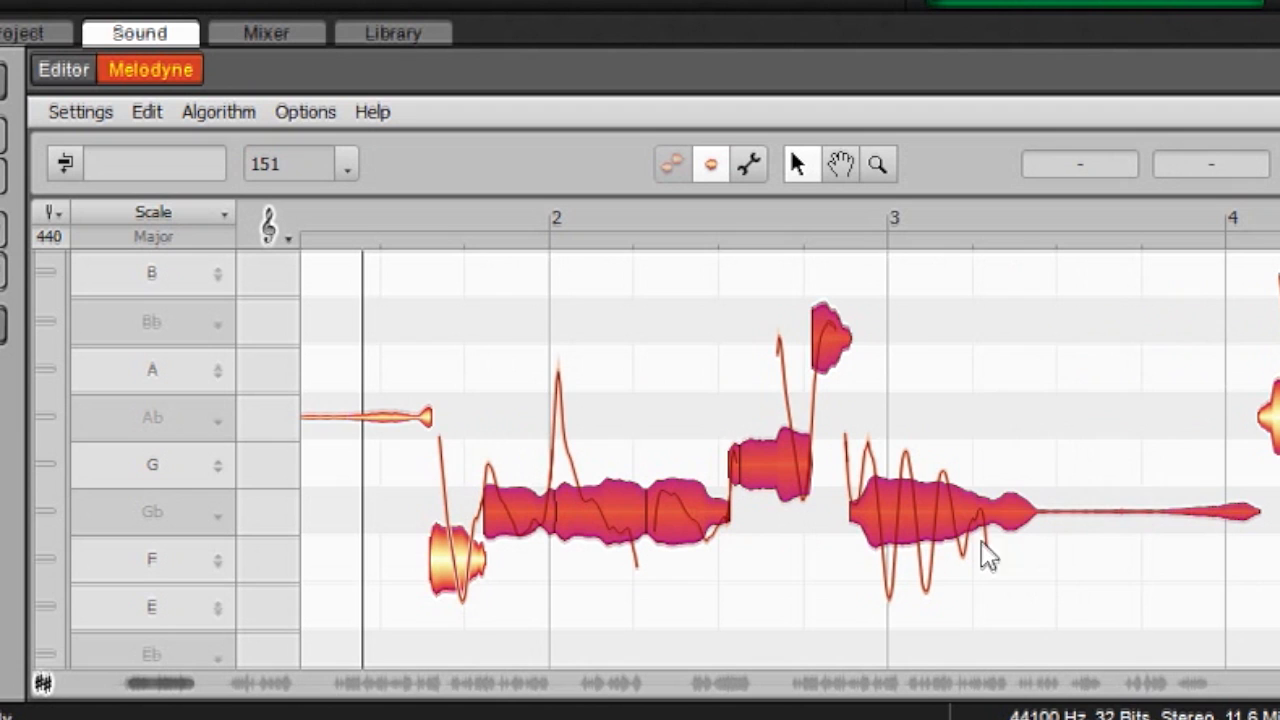
right_click(940, 508)
mouse_move(1016, 330)
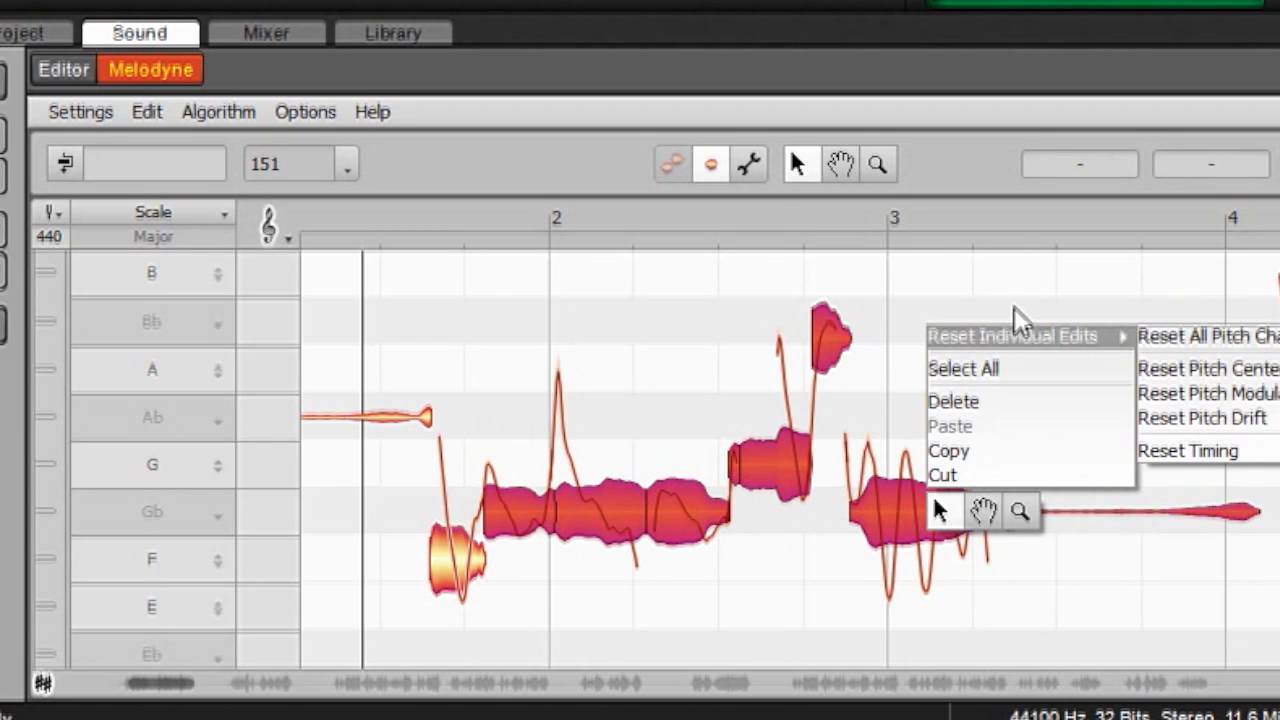
left_click(1182, 334)
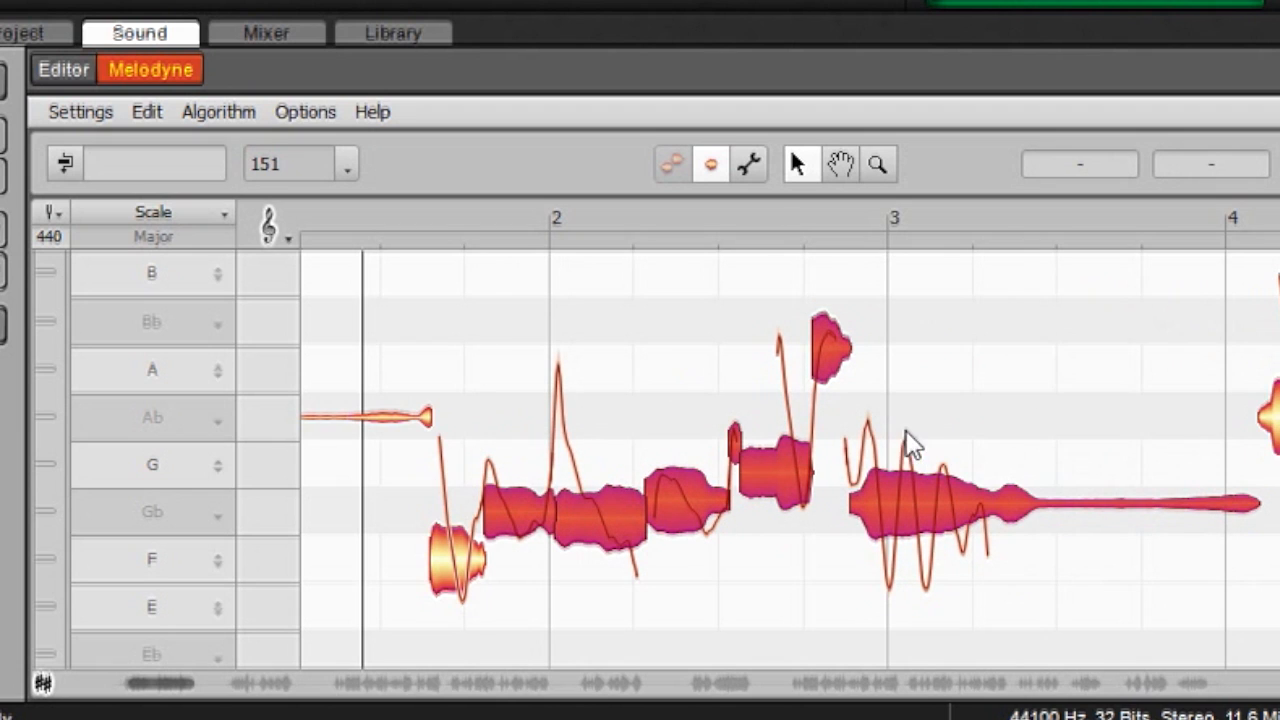
Step: Apply the Correct Pitch macro with Pitch Center at 86 % to the four notes leading up to bar 3, and deselect them
left_click(580, 288)
left_click_drag(645, 263, 835, 590)
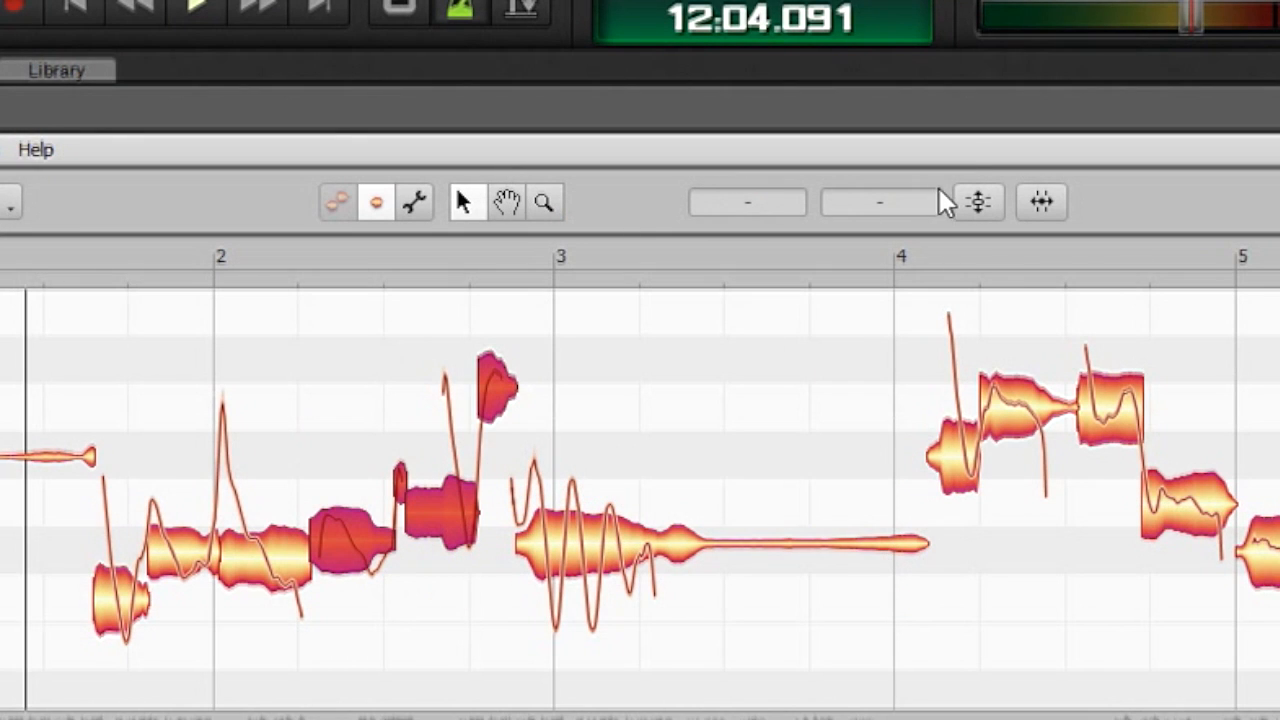
left_click(984, 198)
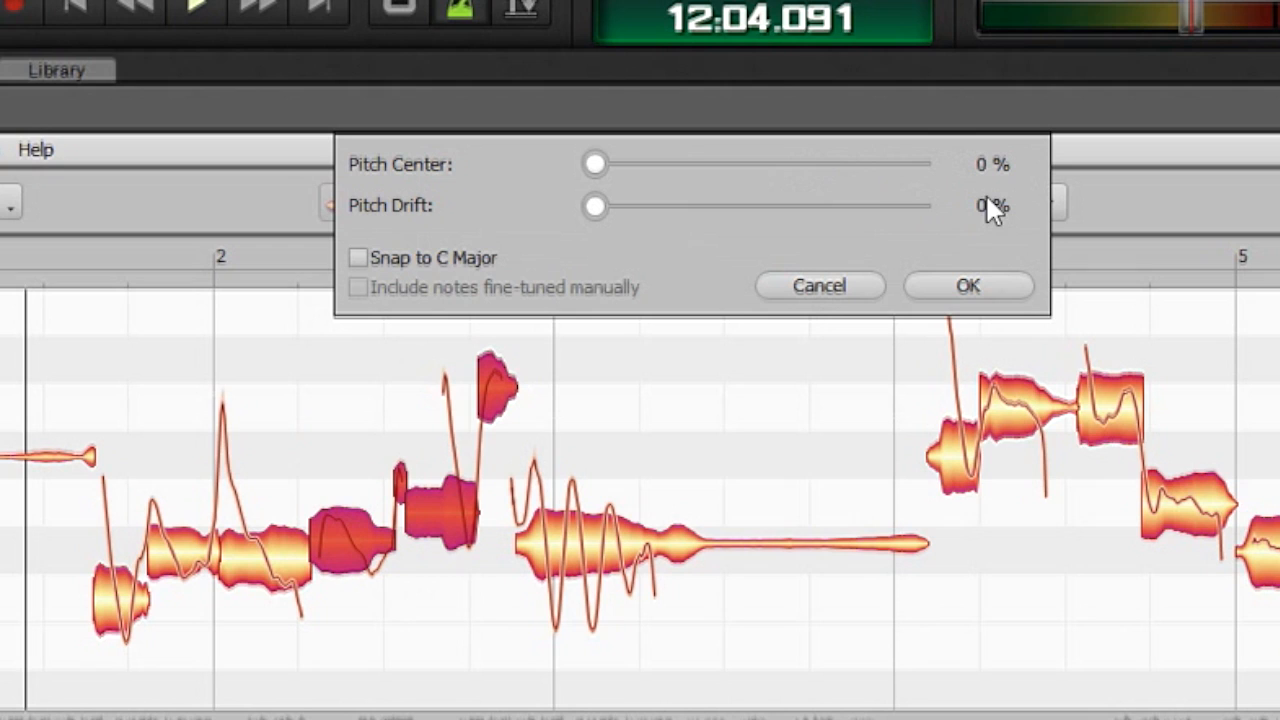
left_click_drag(594, 165, 877, 165)
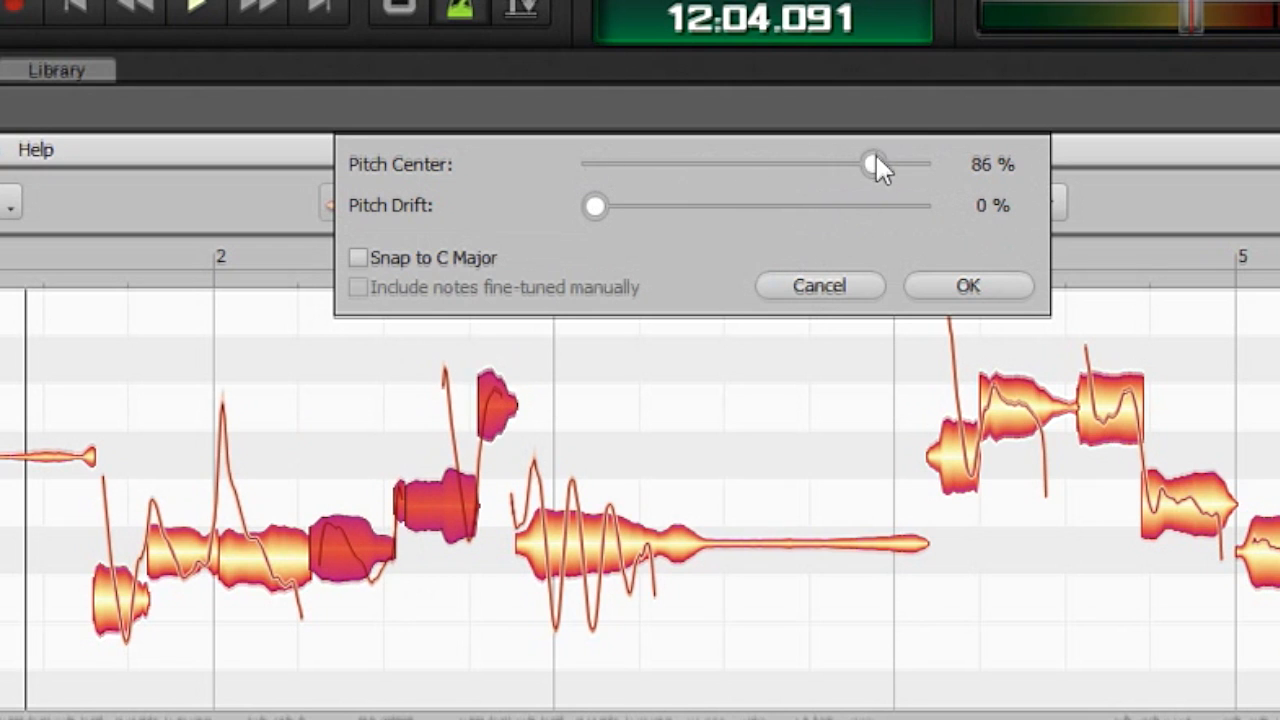
left_click(985, 292)
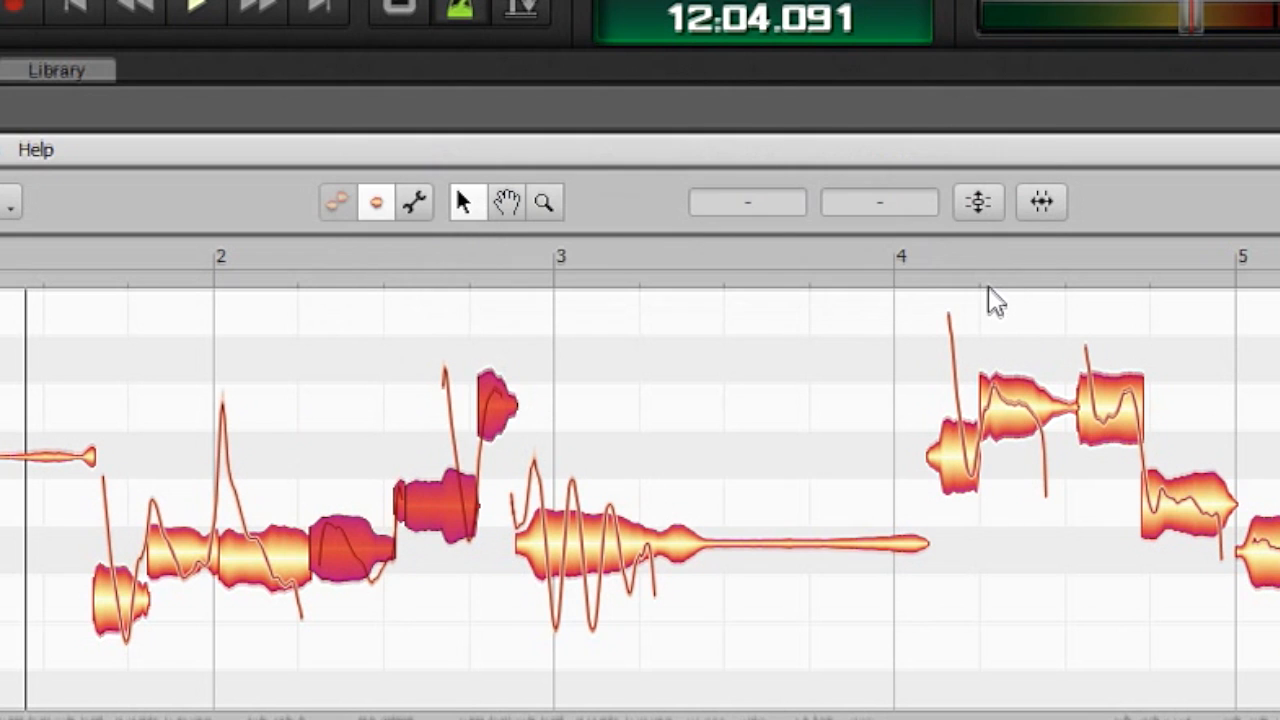
left_click(314, 406)
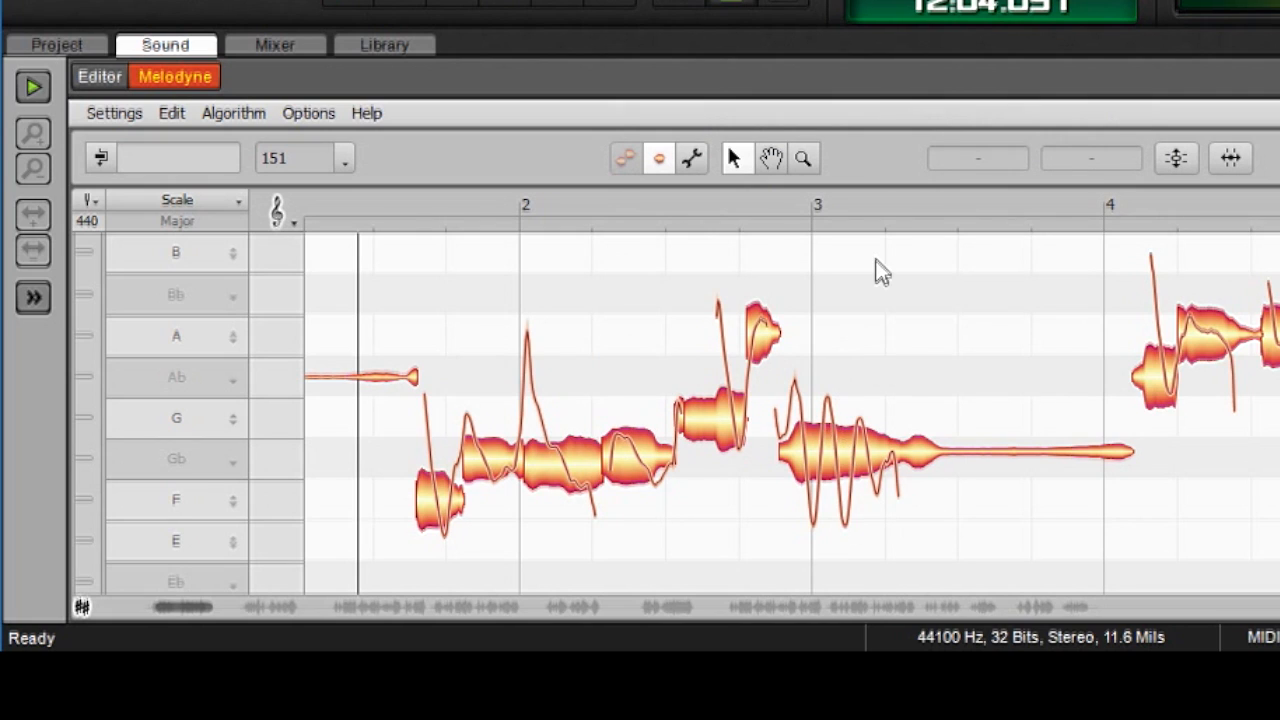
Step: Snap the long note at bar 3 to the nearest semitone and raise it to Gb 3 +46 ct
left_click(812, 453)
double_click(835, 441)
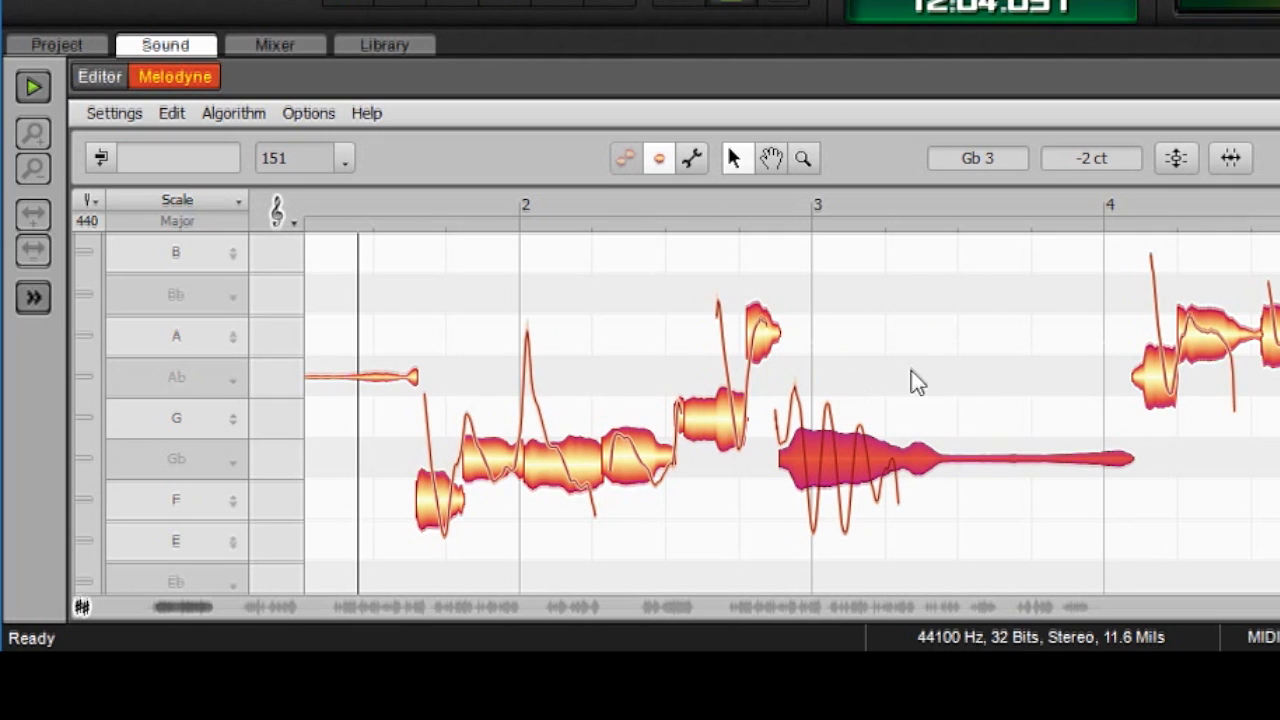
left_click_drag(826, 460, 831, 436)
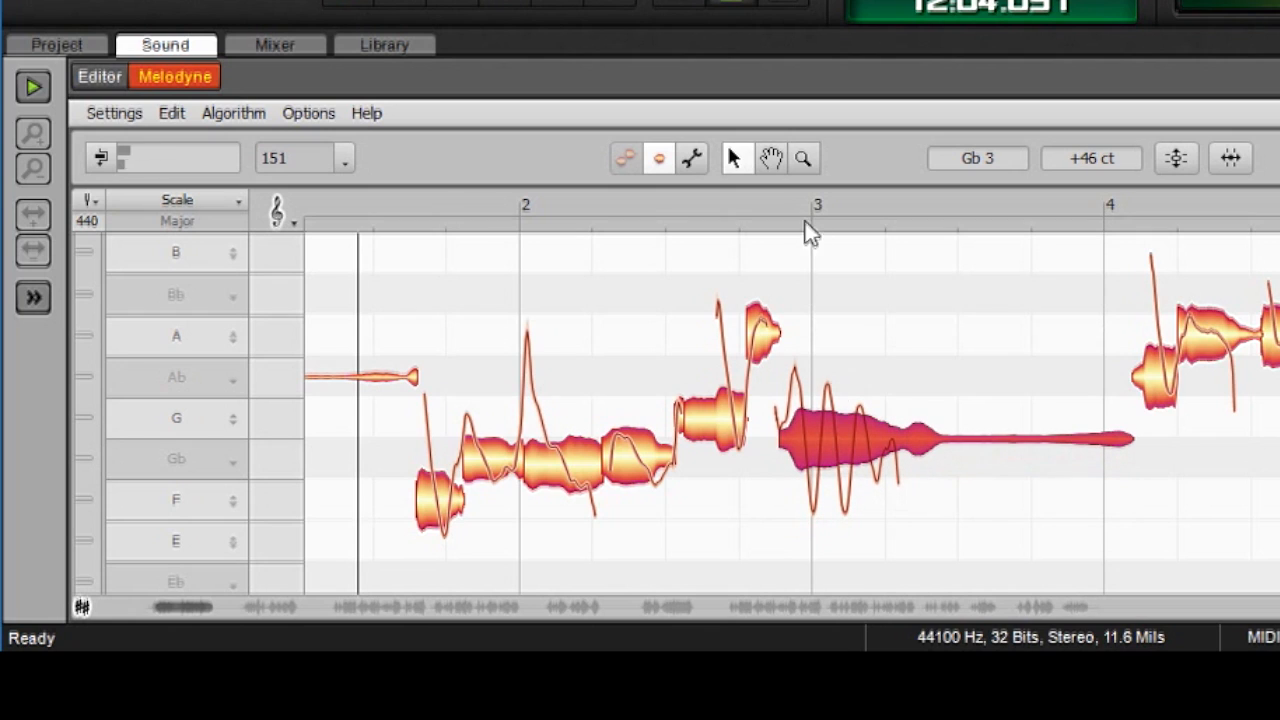
Step: Play the vocal from the middle of bar 2 and raise the long note at bar 3 to G 3 -20 ct
left_click(684, 212)
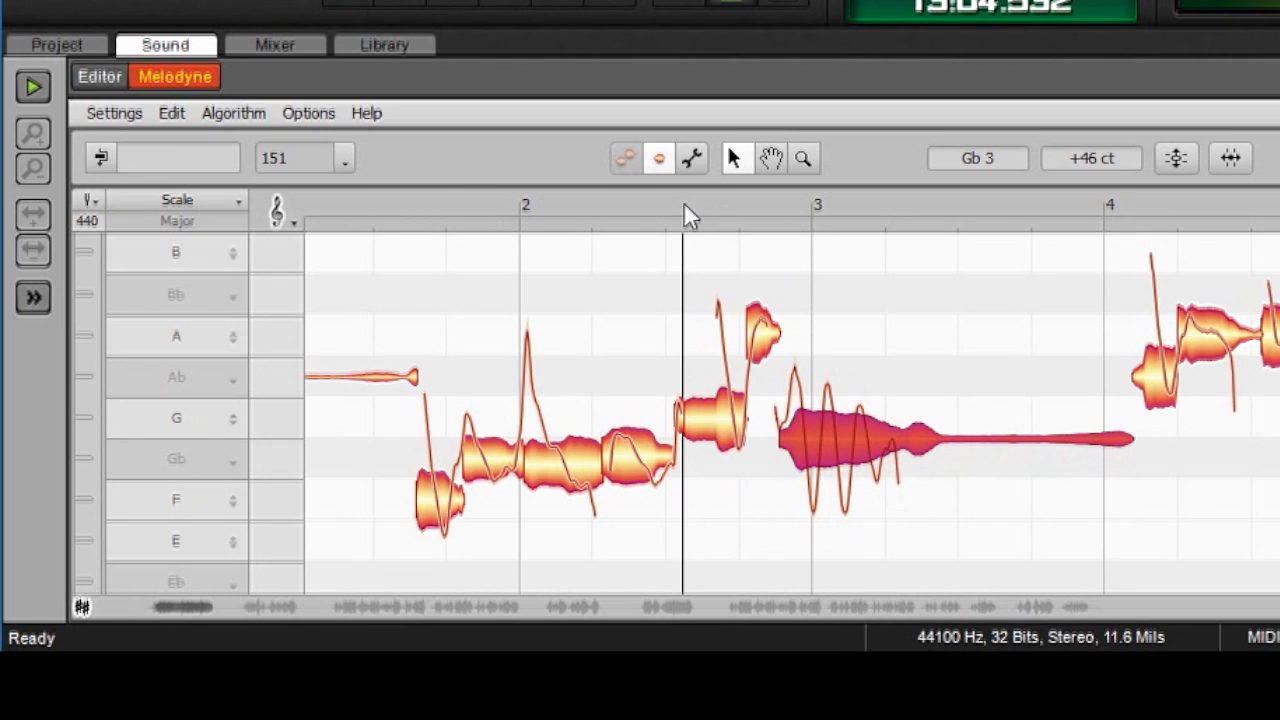
key("space")
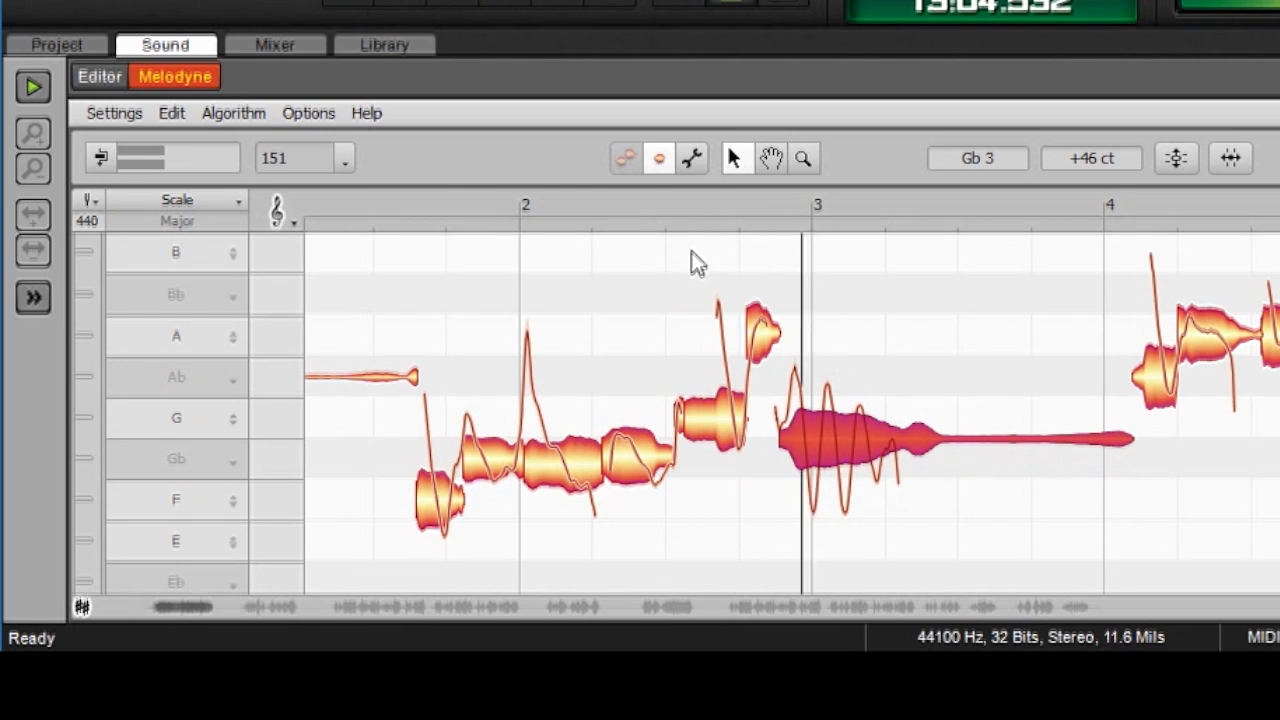
left_click_drag(866, 447, 866, 432)
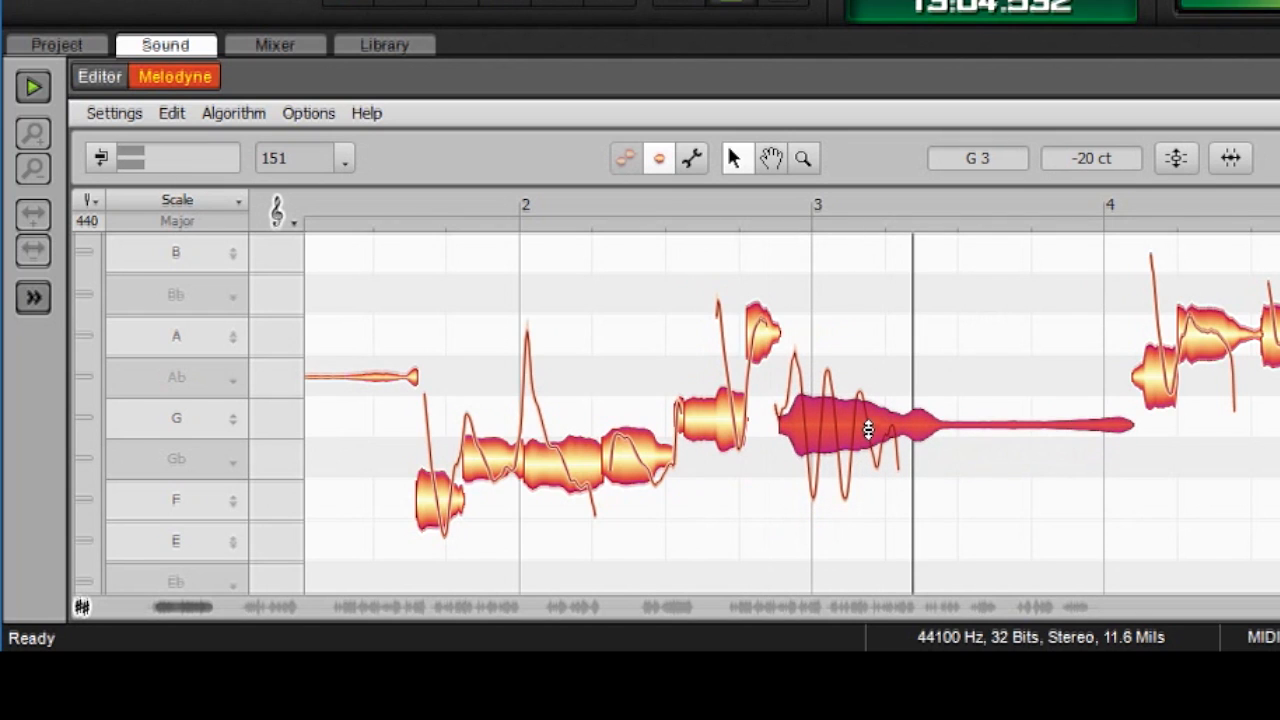
Step: Lower the long note at bar 3 to Gb 3 +11 ct and play the vocal from the middle of bar 2
left_click(675, 246)
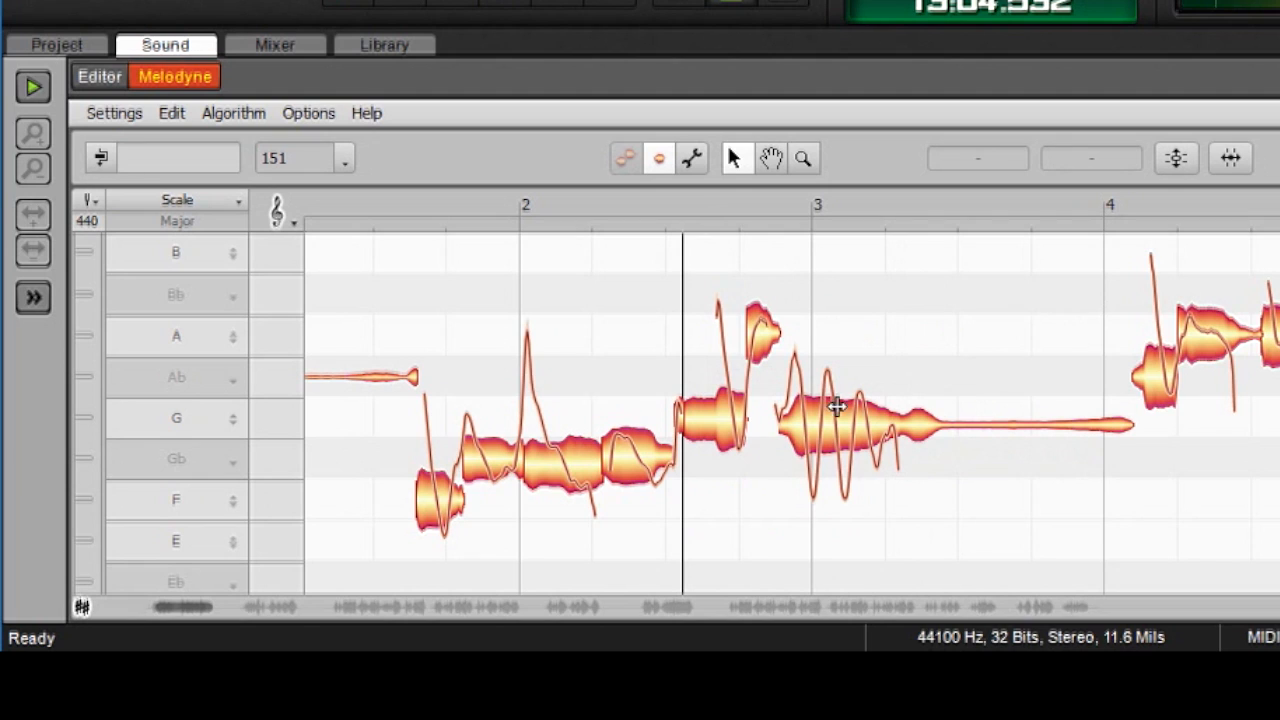
left_click_drag(838, 419, 846, 446)
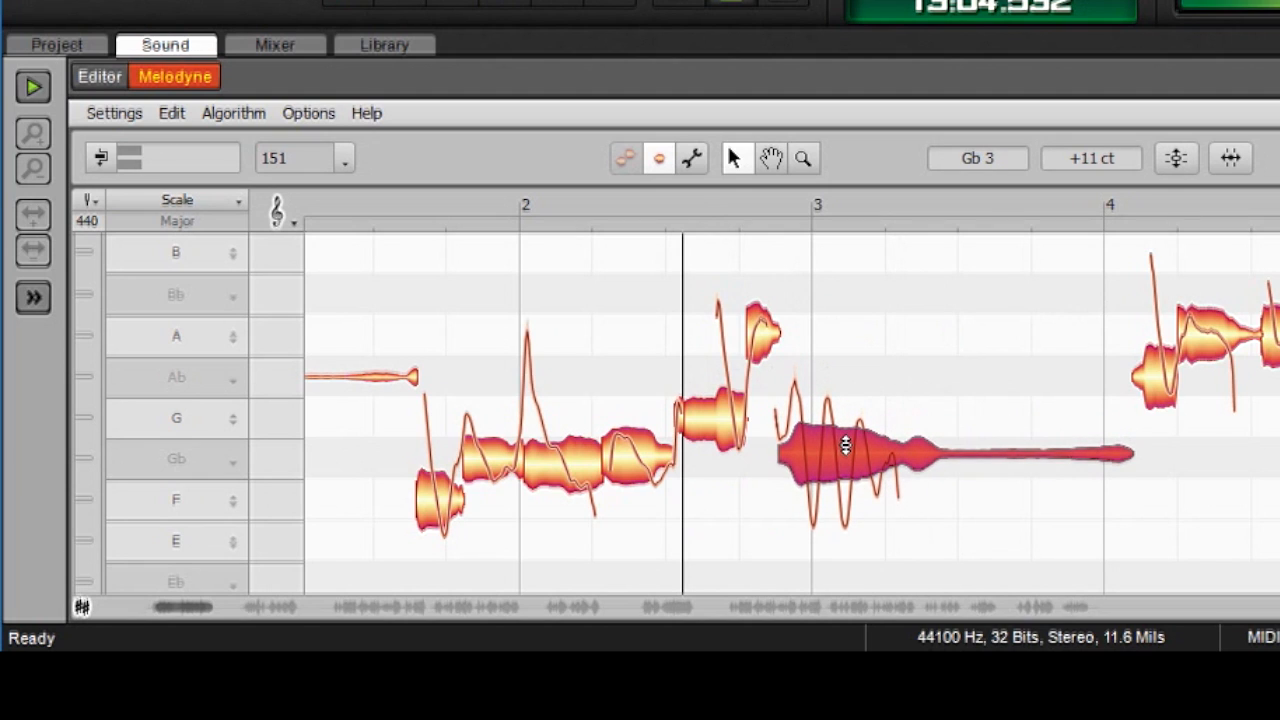
left_click(624, 192)
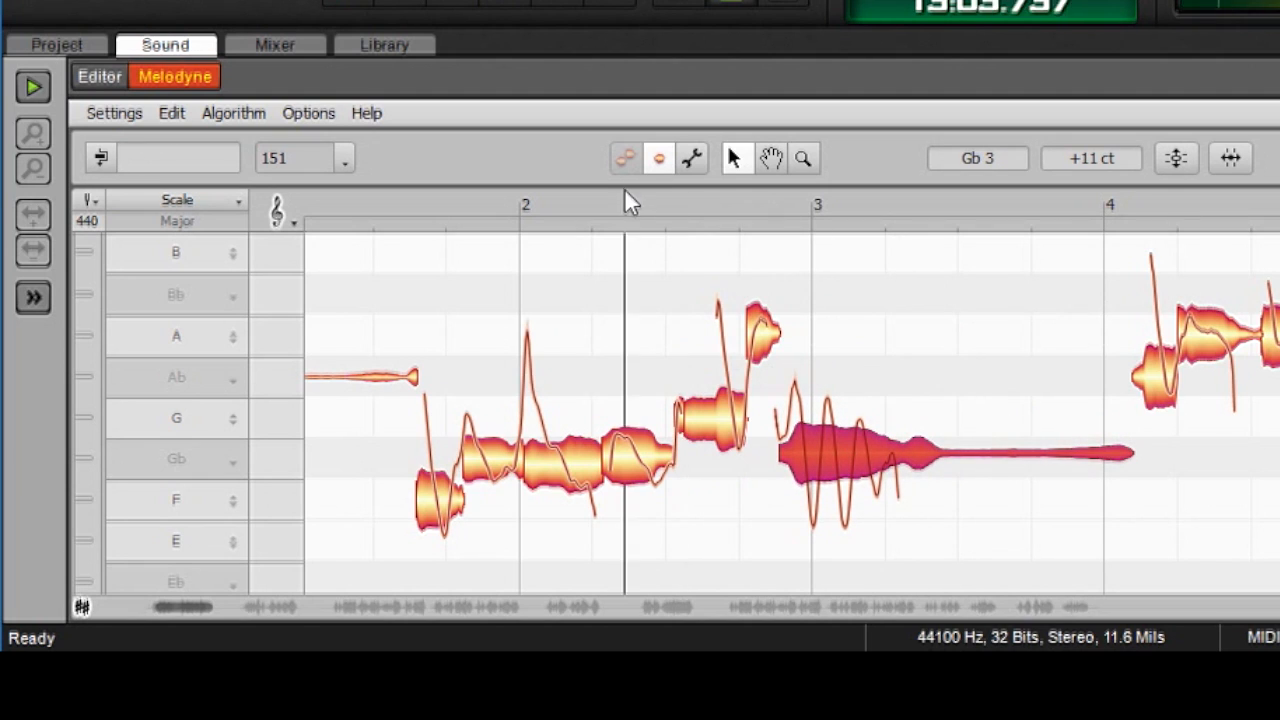
key("space")
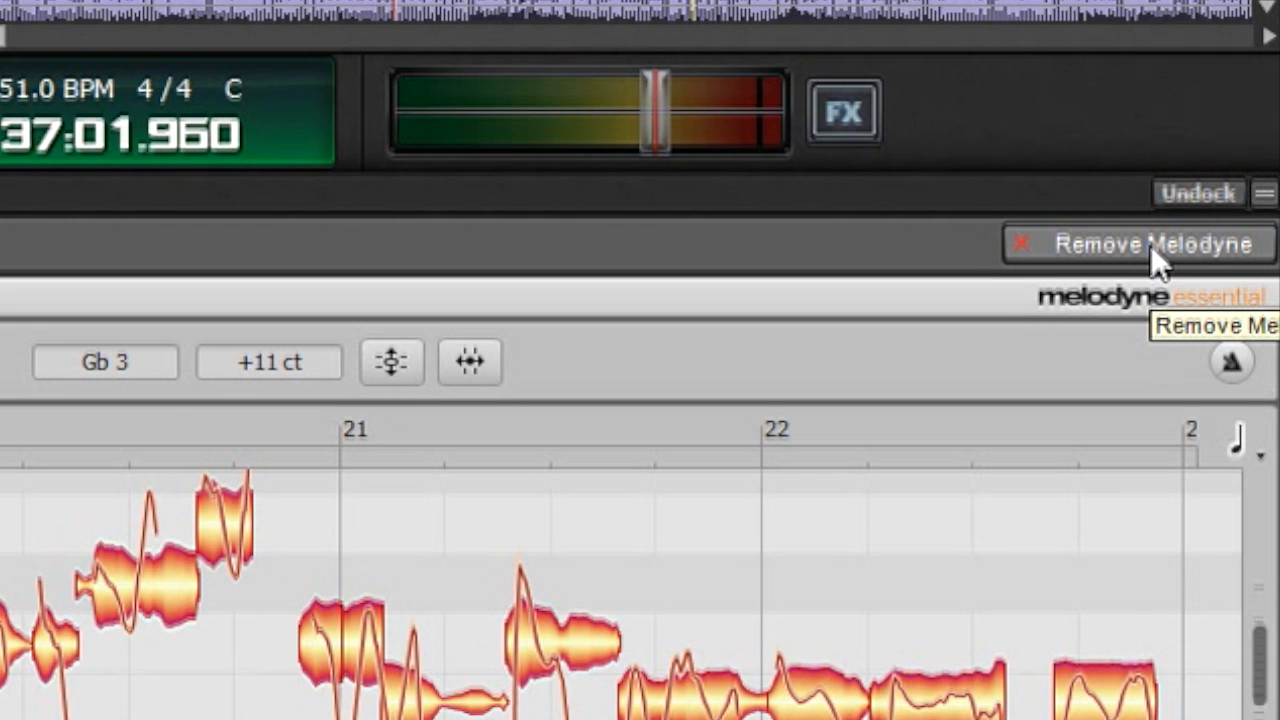
Step: Remove Melodyne from the lead vocal clip and reapply it, and collapse the sound editing area to show the full track arrangement
left_click(1150, 244)
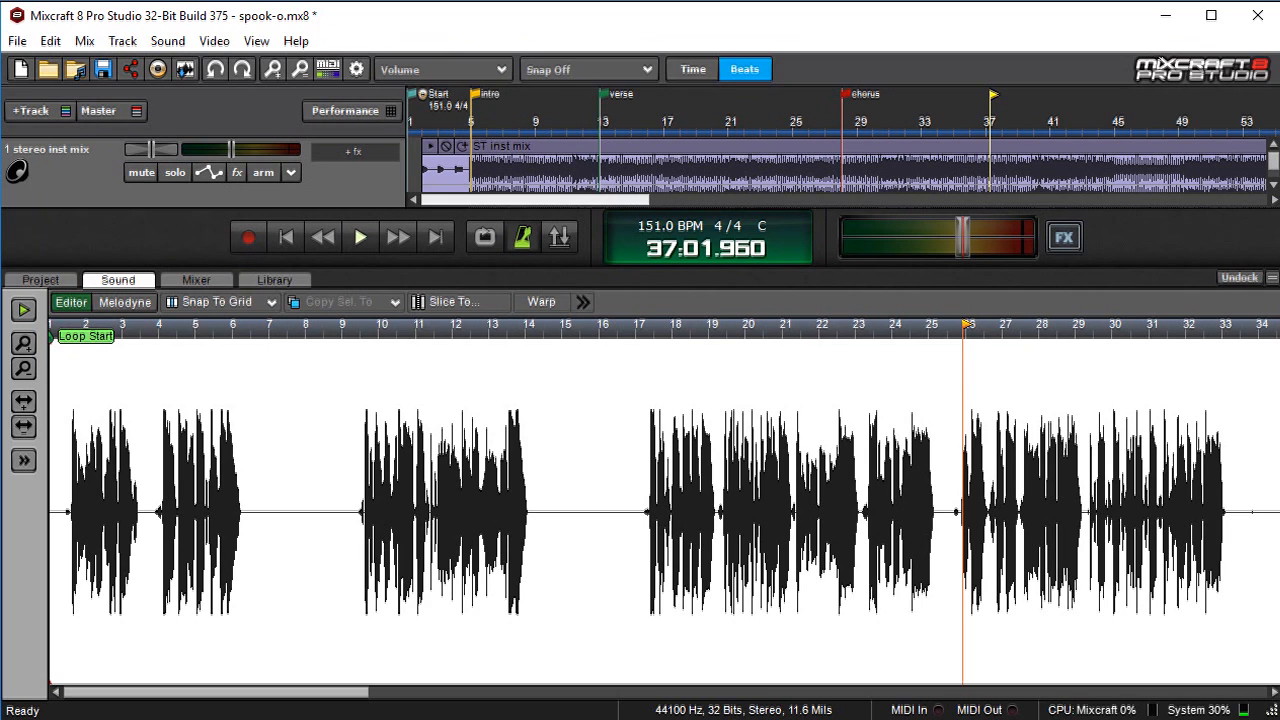
left_click(128, 302)
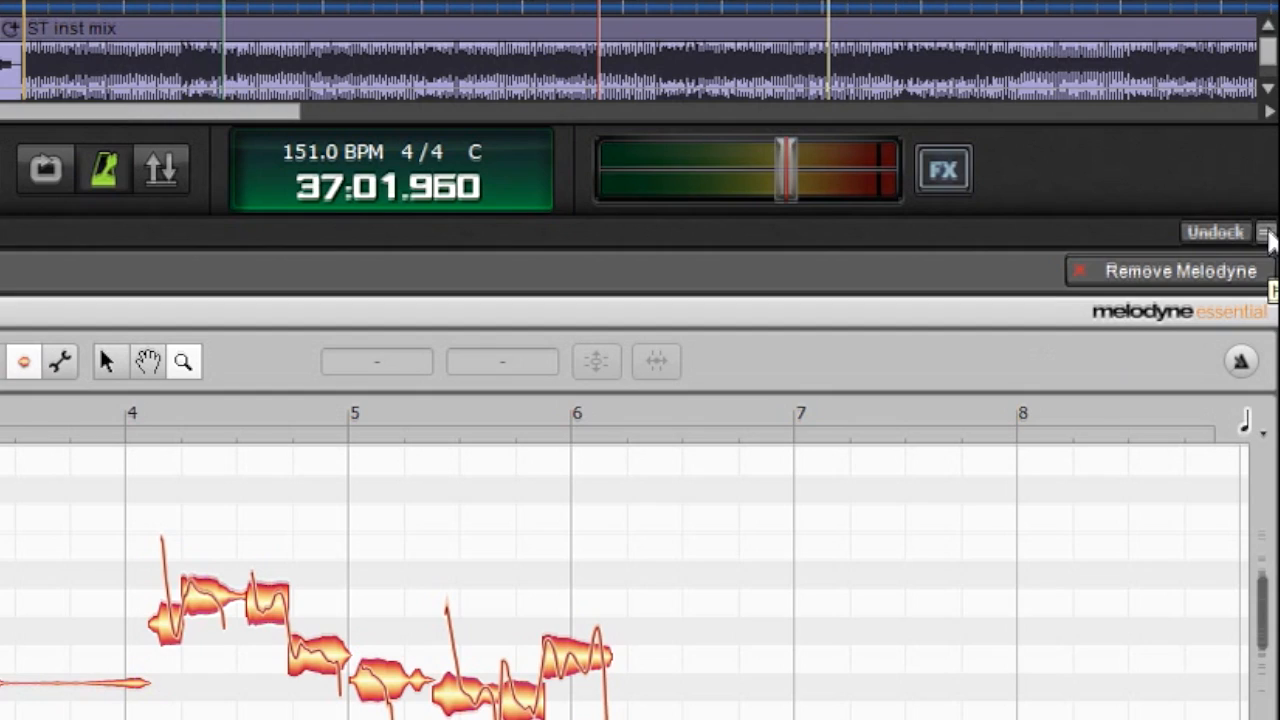
left_click(1265, 232)
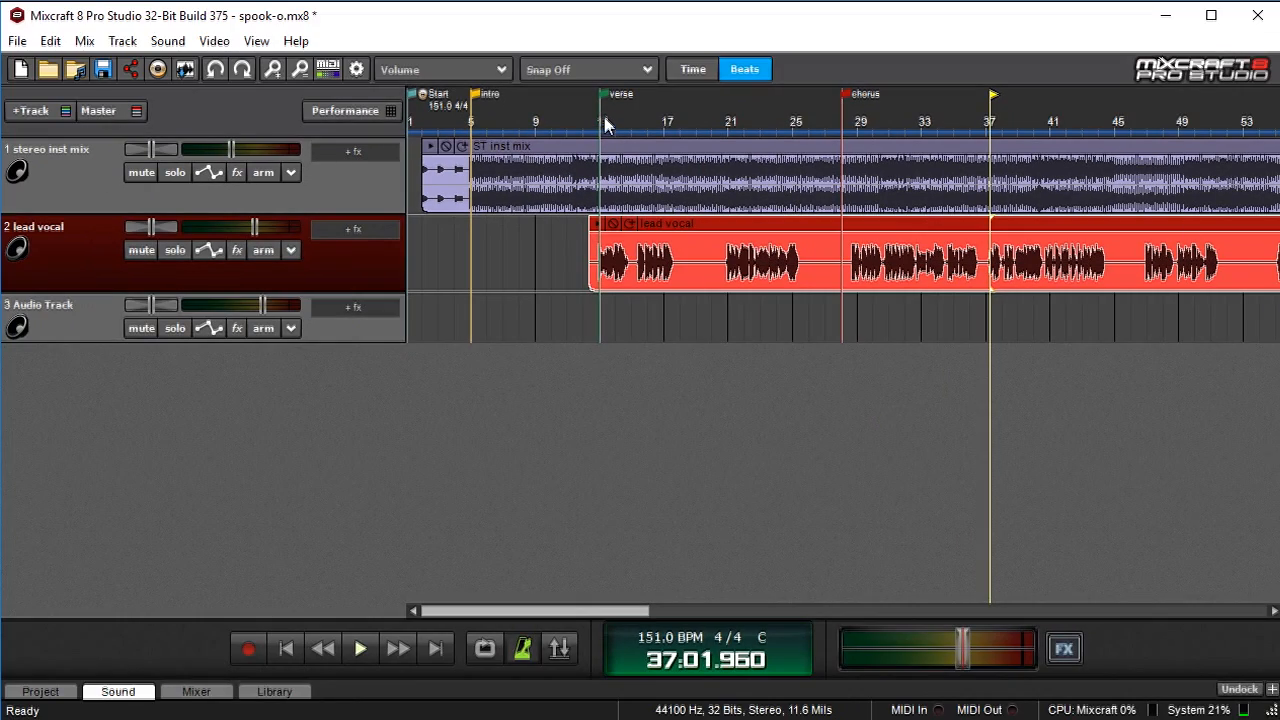